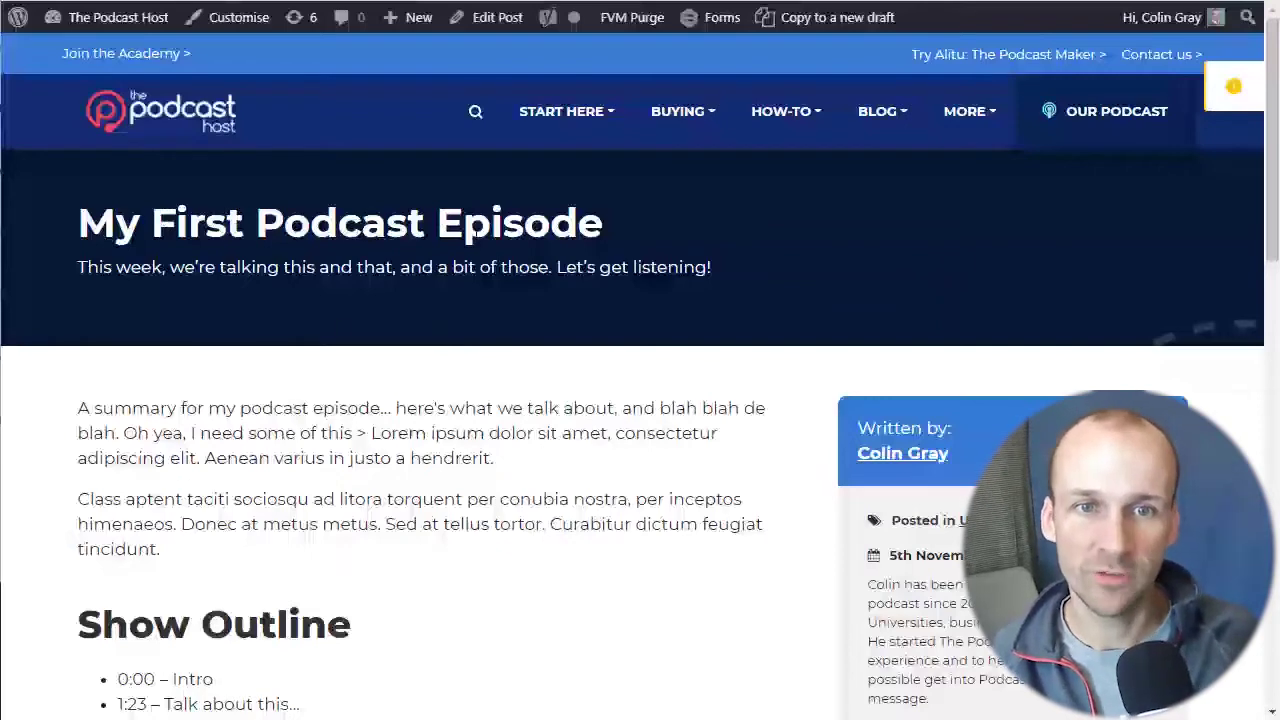
Step: Review the published podcast episode post, from its summary paragraphs through the Show Outline and Resources Mentioned sections
scroll(428, 467, "down", 1)
scroll(428, 467, "down", 2)
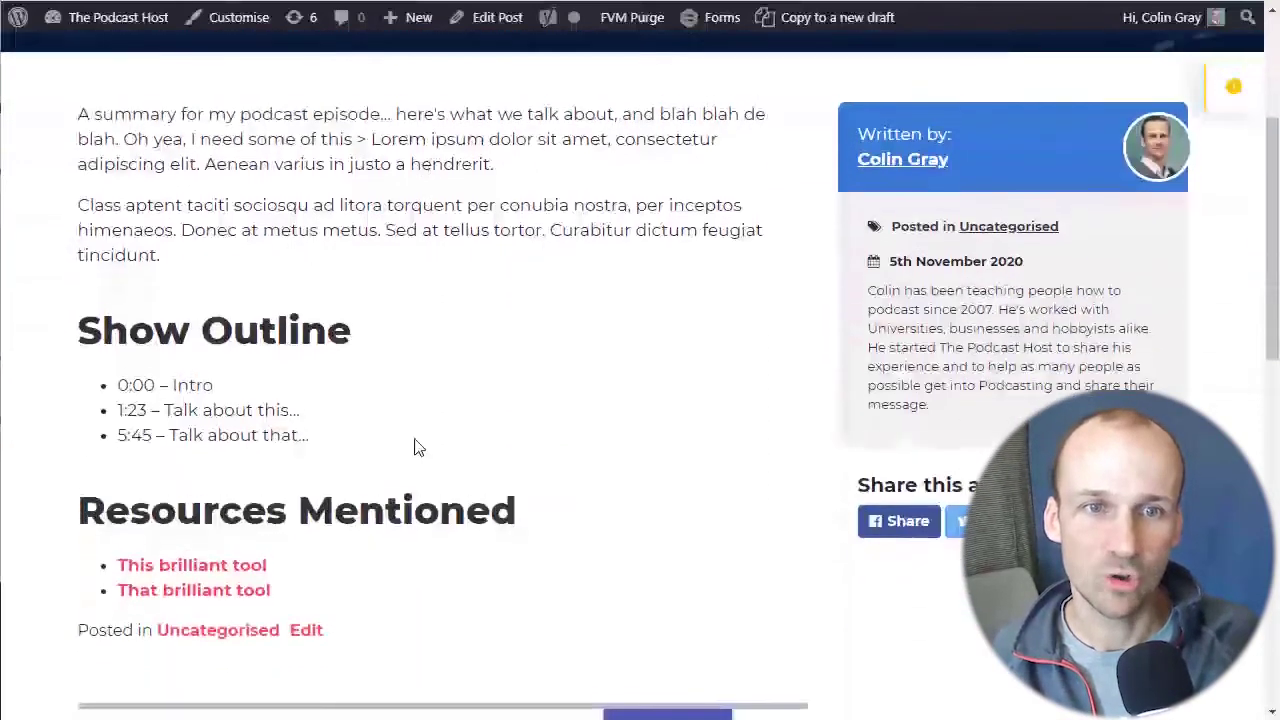
scroll(417, 446, "up", 1)
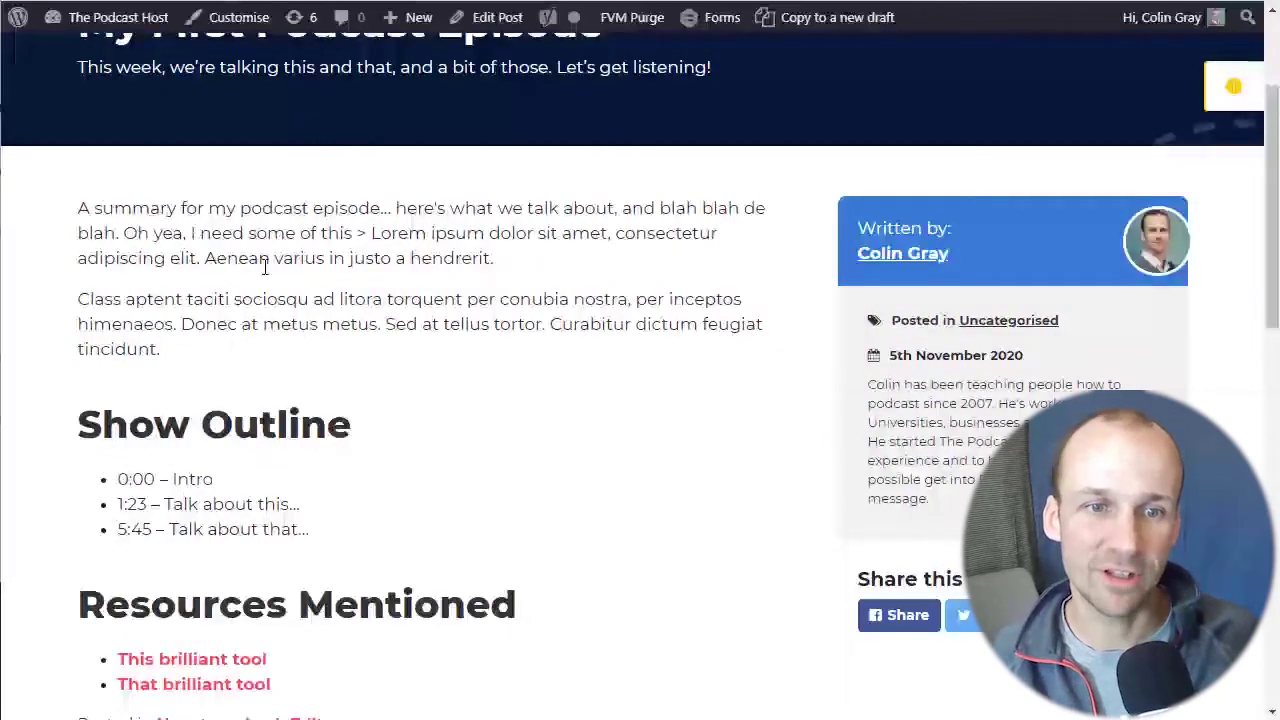
scroll(266, 266, "down", 1)
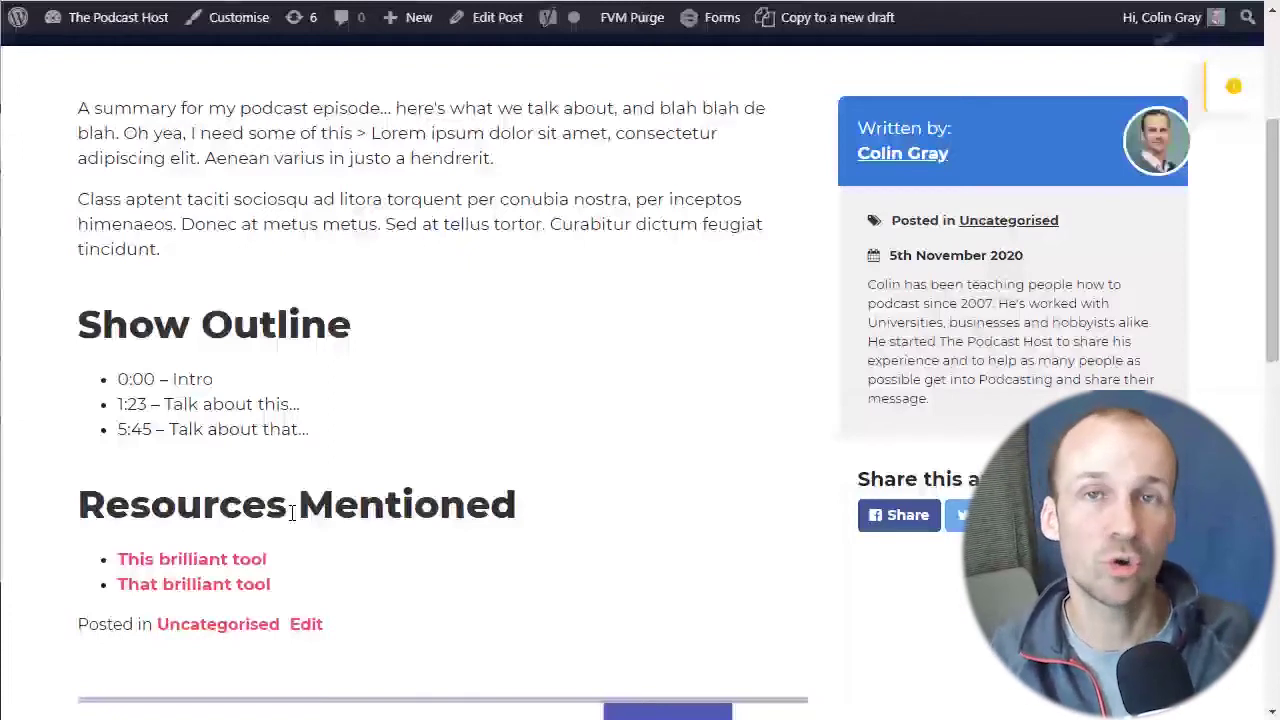
scroll(440, 491, "up", 1)
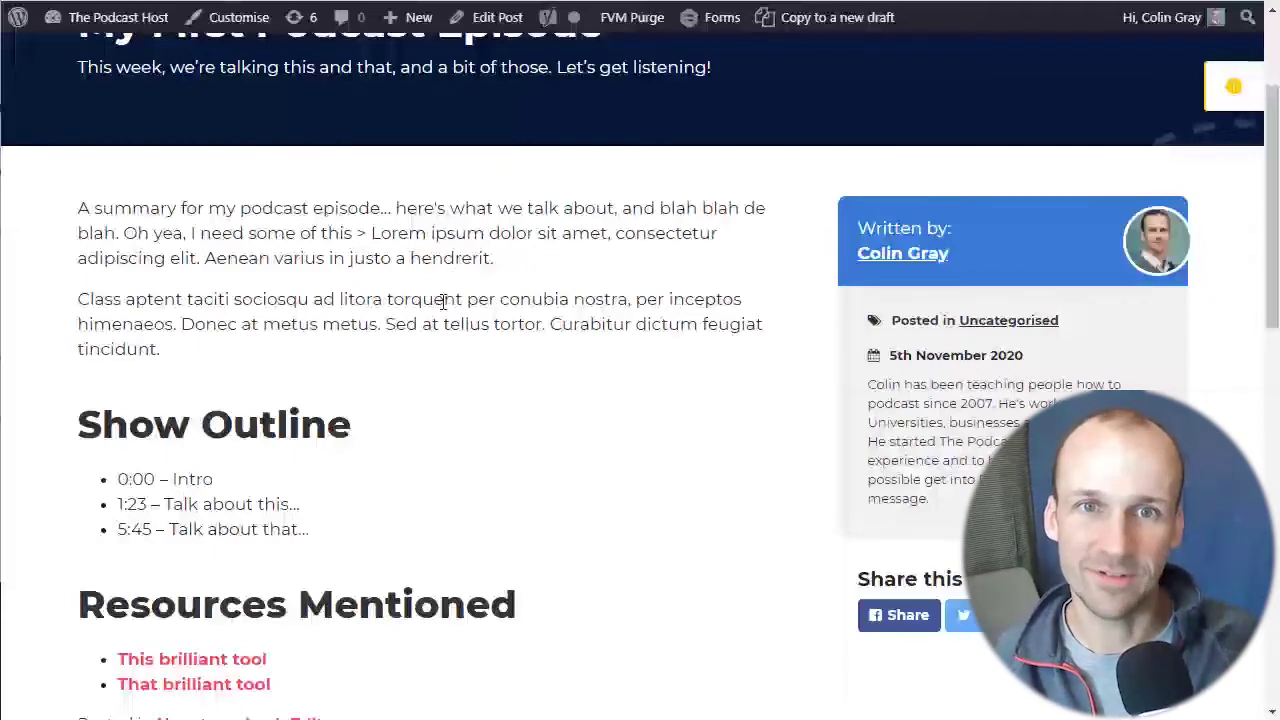
scroll(443, 302, "up", 2)
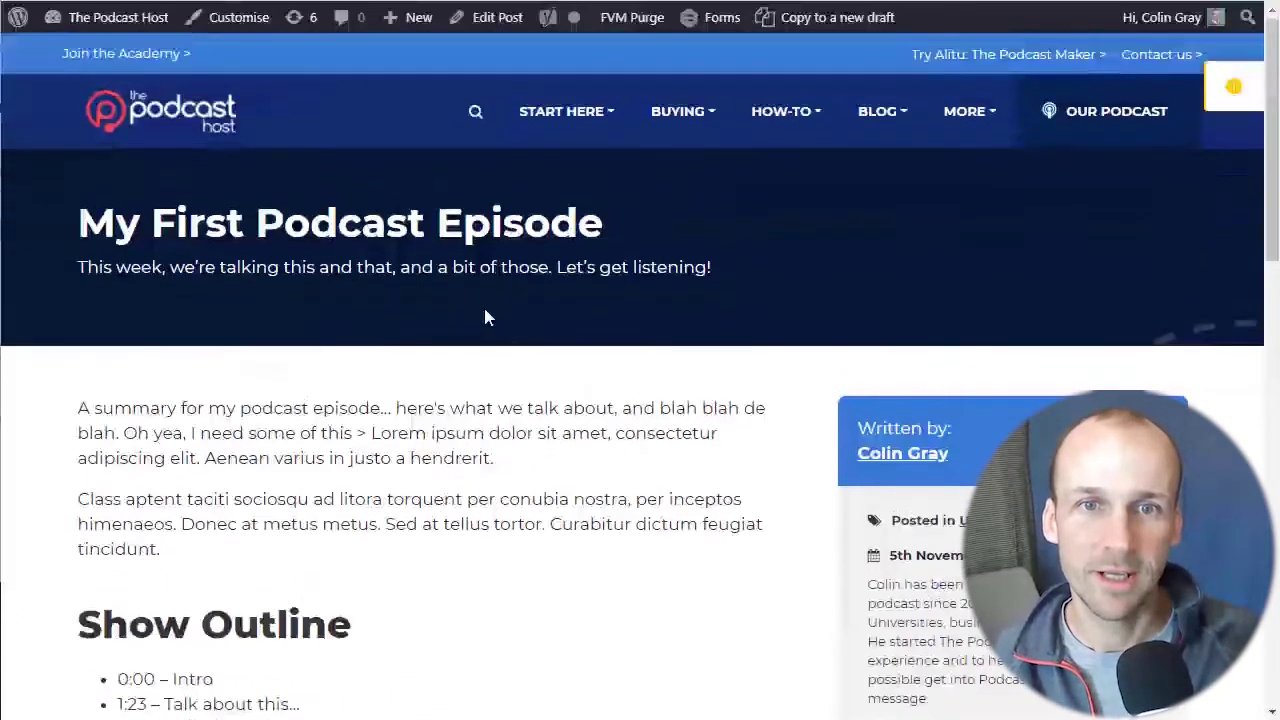
Step: Open the My First Podcast Episode post for editing and dismiss the backup notice
left_click(486, 25)
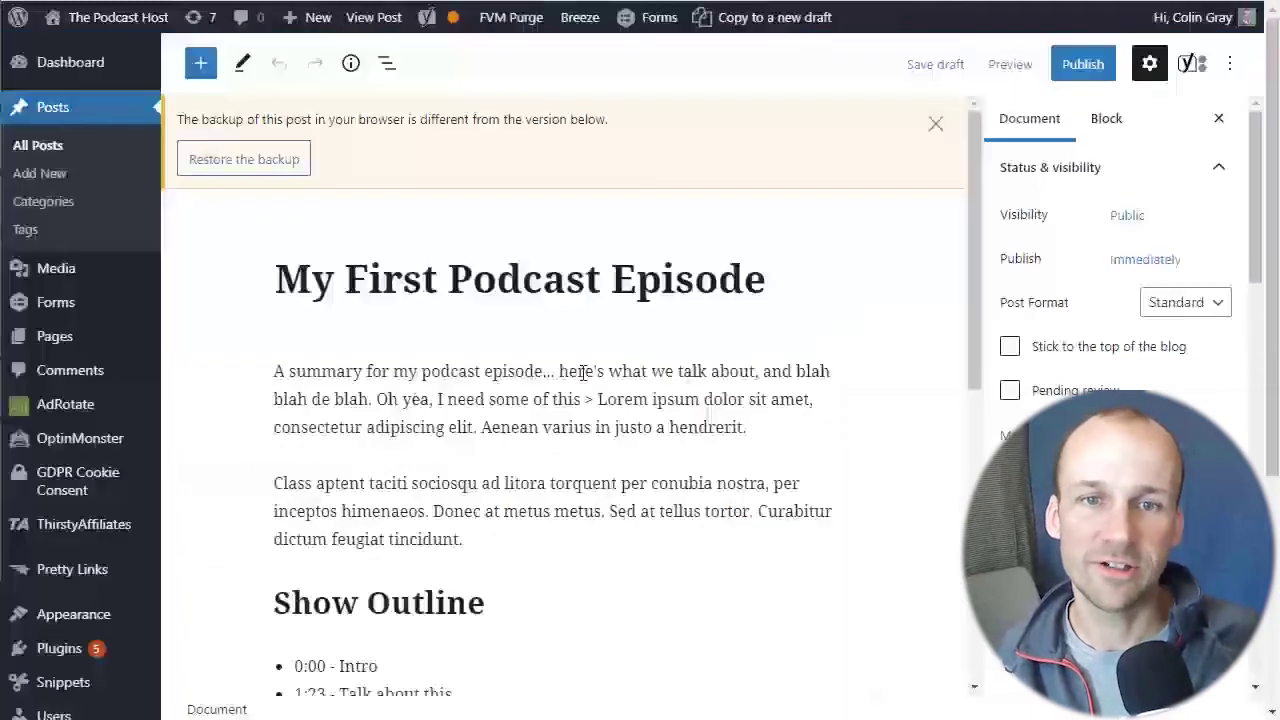
left_click(935, 123)
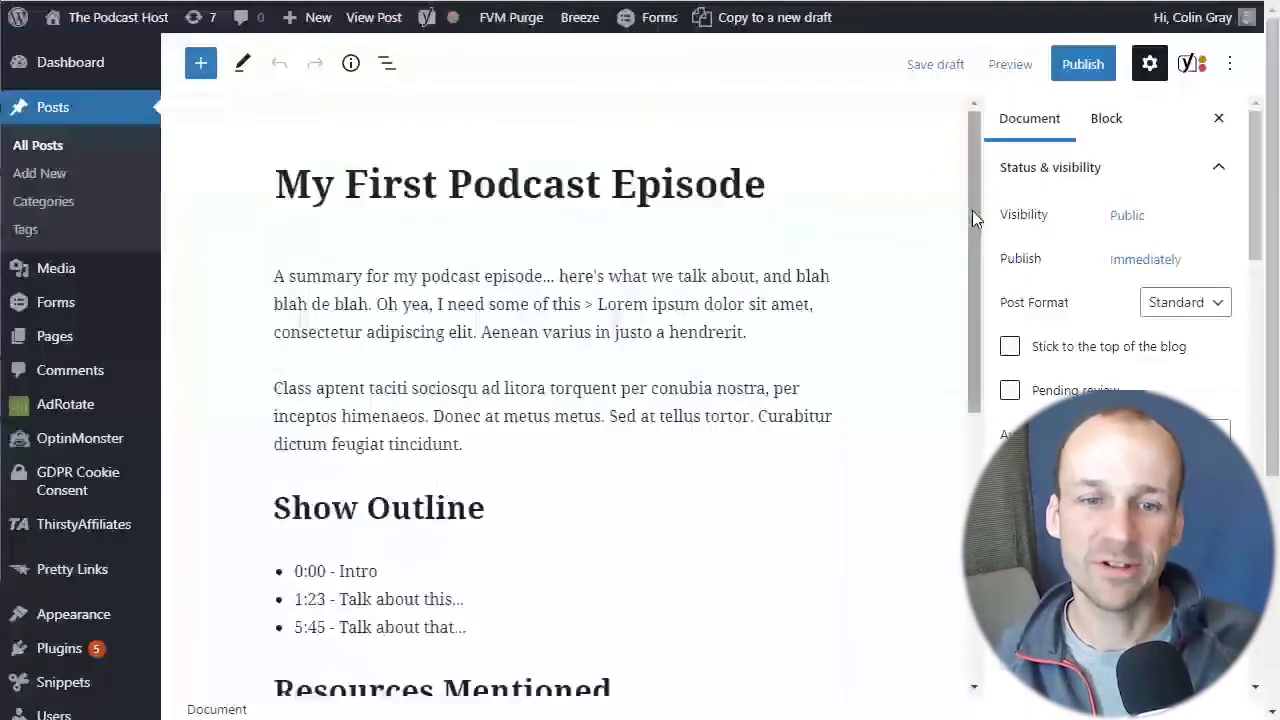
mouse_move(972, 218)
left_mouse_down()
mouse_move(972, 207)
mouse_move(972, 262)
mouse_move(972, 210)
left_mouse_up()
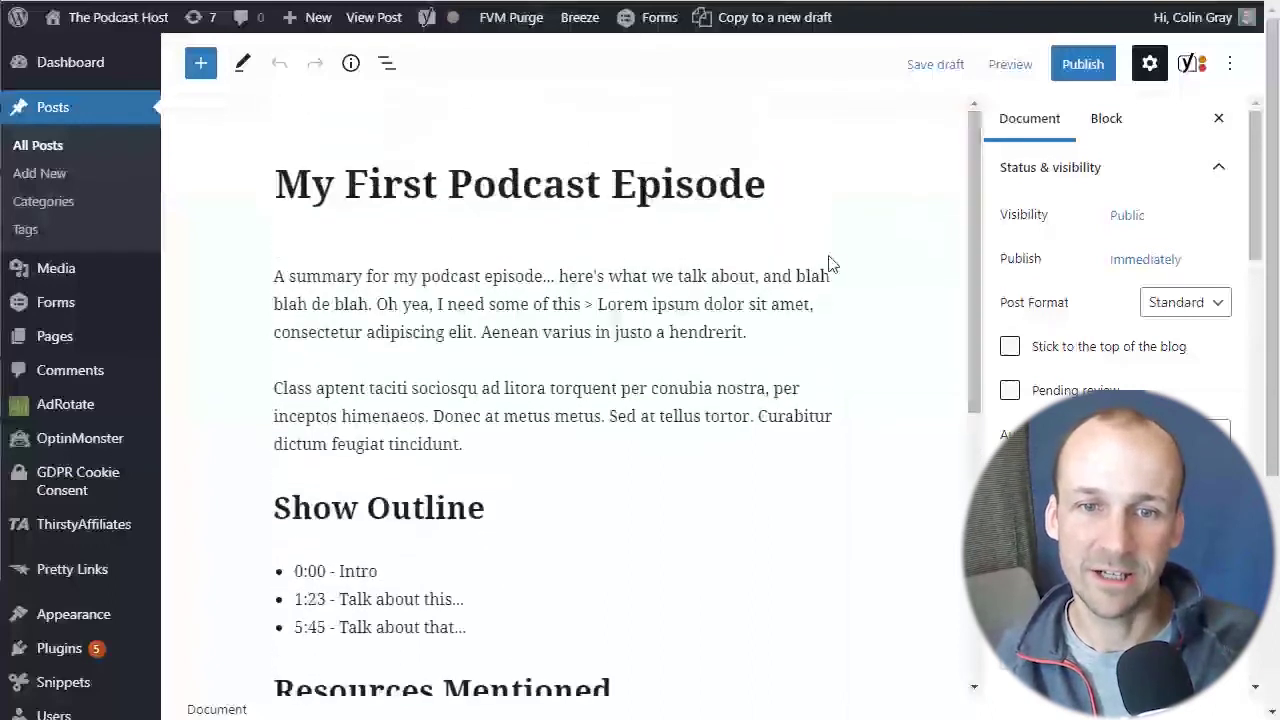
Step: Add an empty block after the second summary paragraph, just above the Show Outline heading
left_click(470, 444)
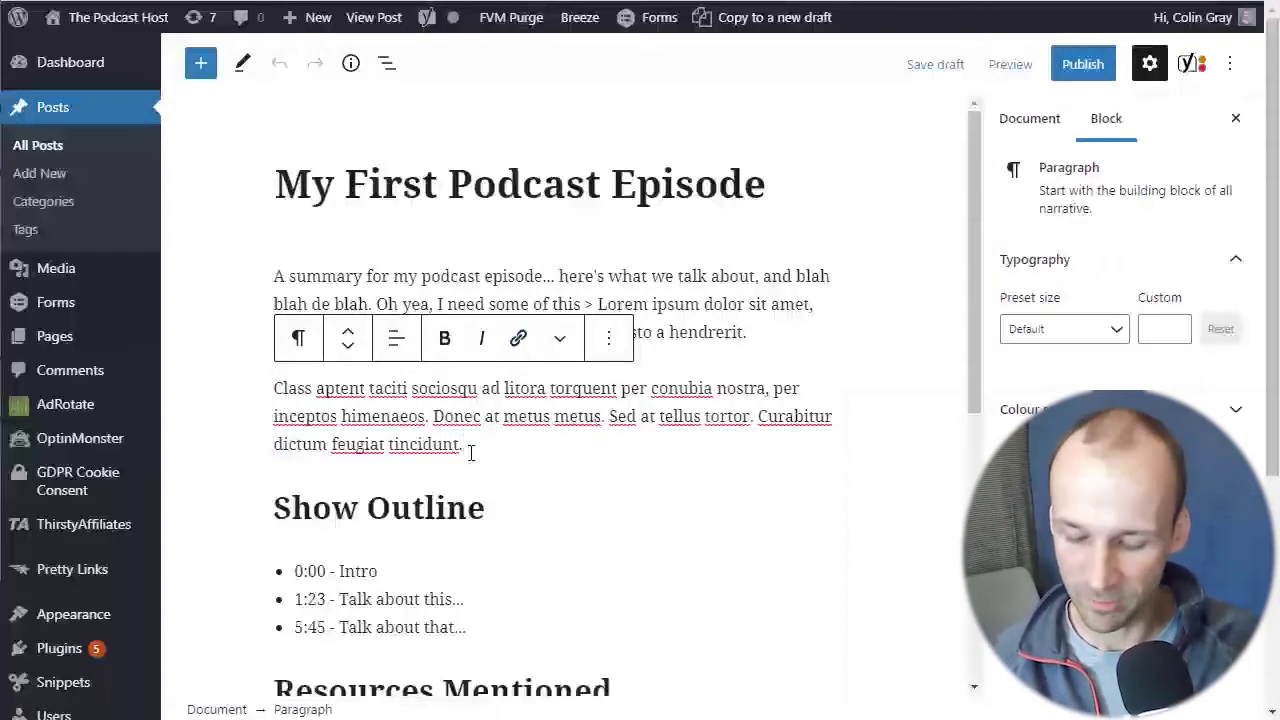
key("Return")
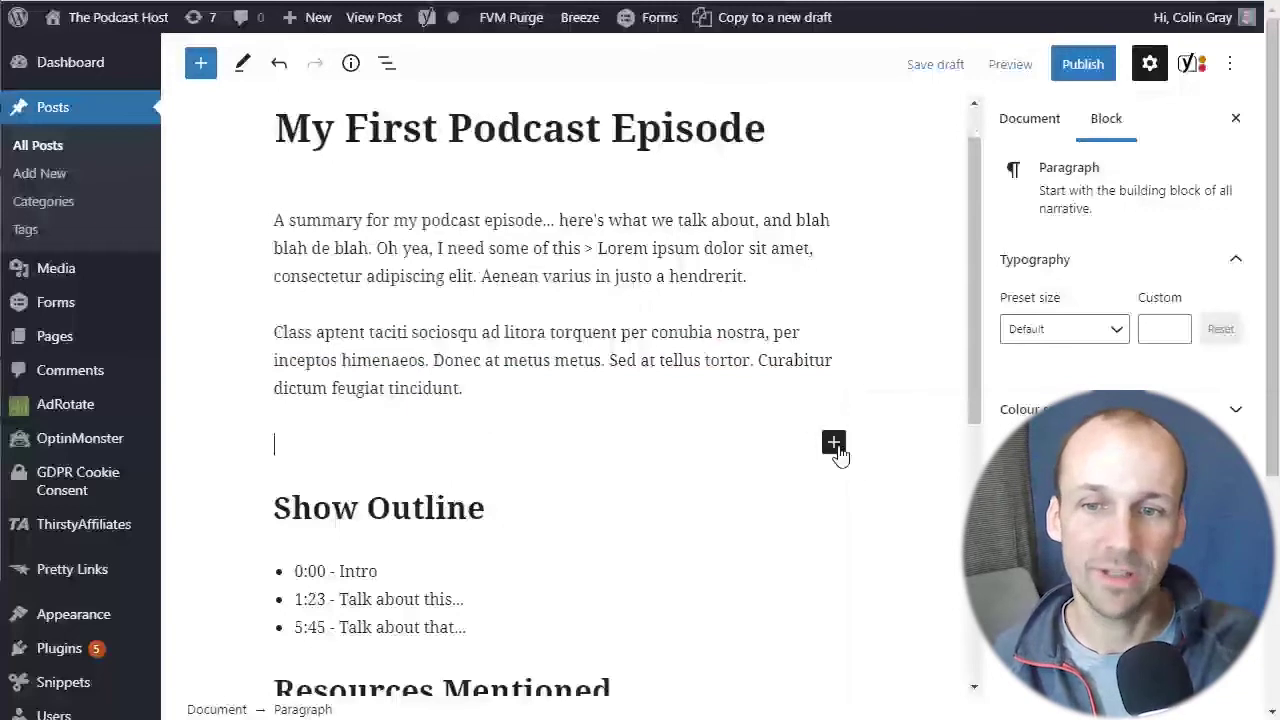
left_click(834, 442)
left_click(380, 443)
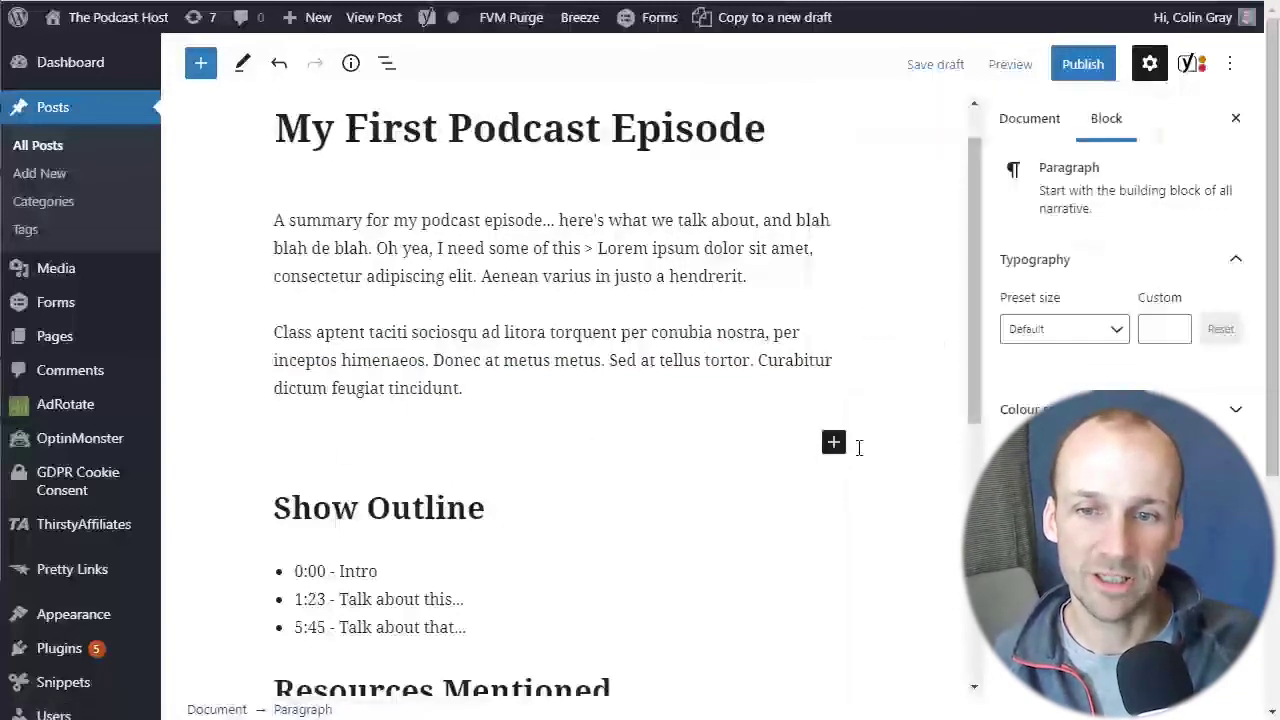
Step: Search the block library for "html" and insert a Custom HTML block in the empty spot above Show Outline
left_click(834, 443)
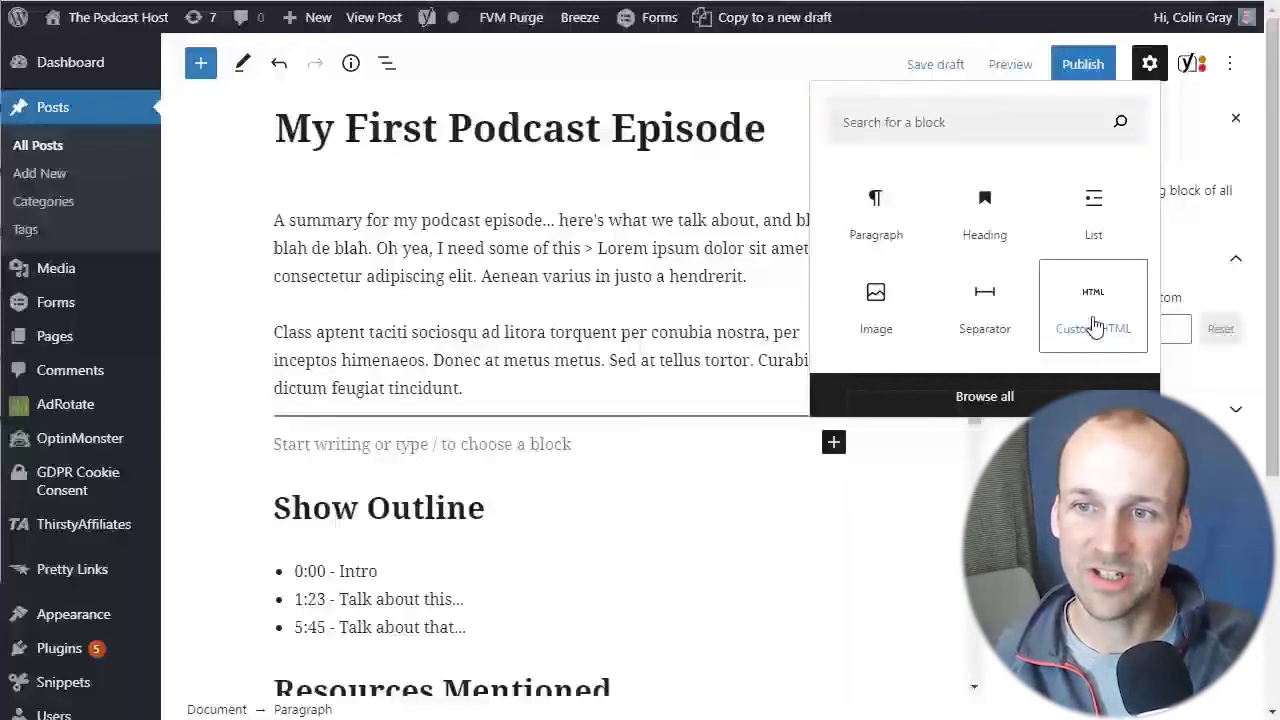
left_click(918, 124)
type("html")
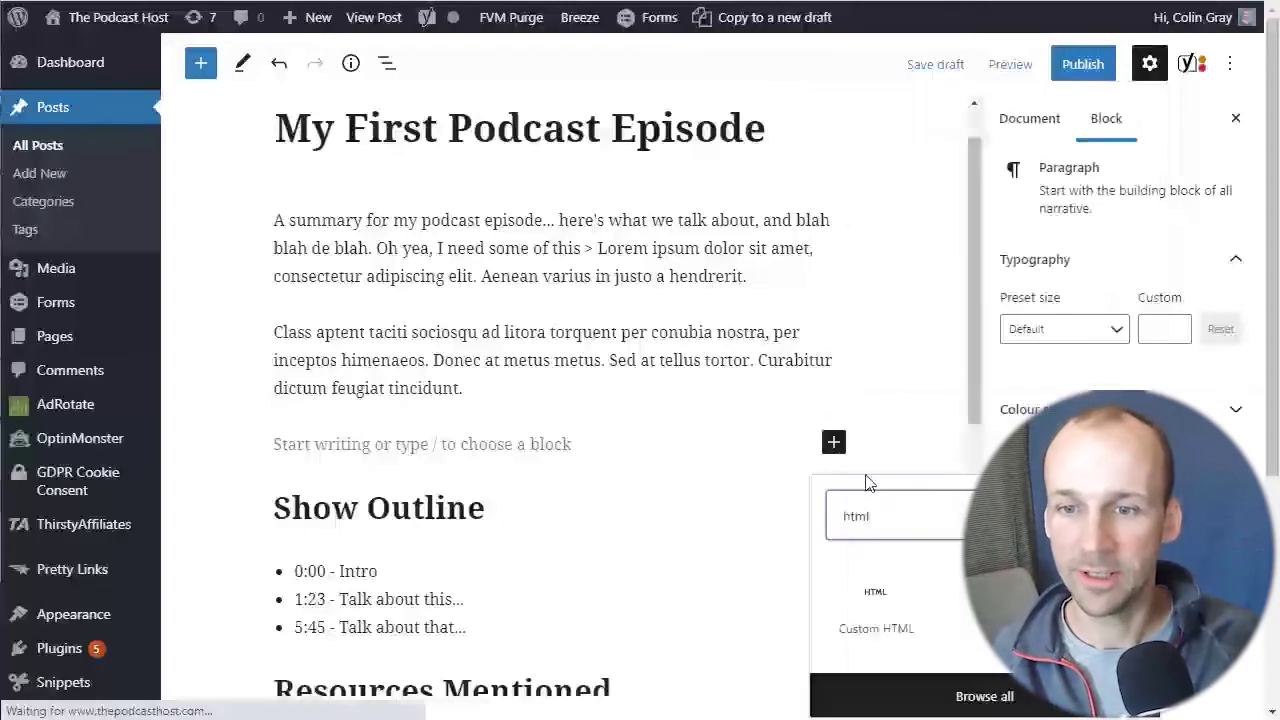
left_click(885, 618)
left_click(885, 618)
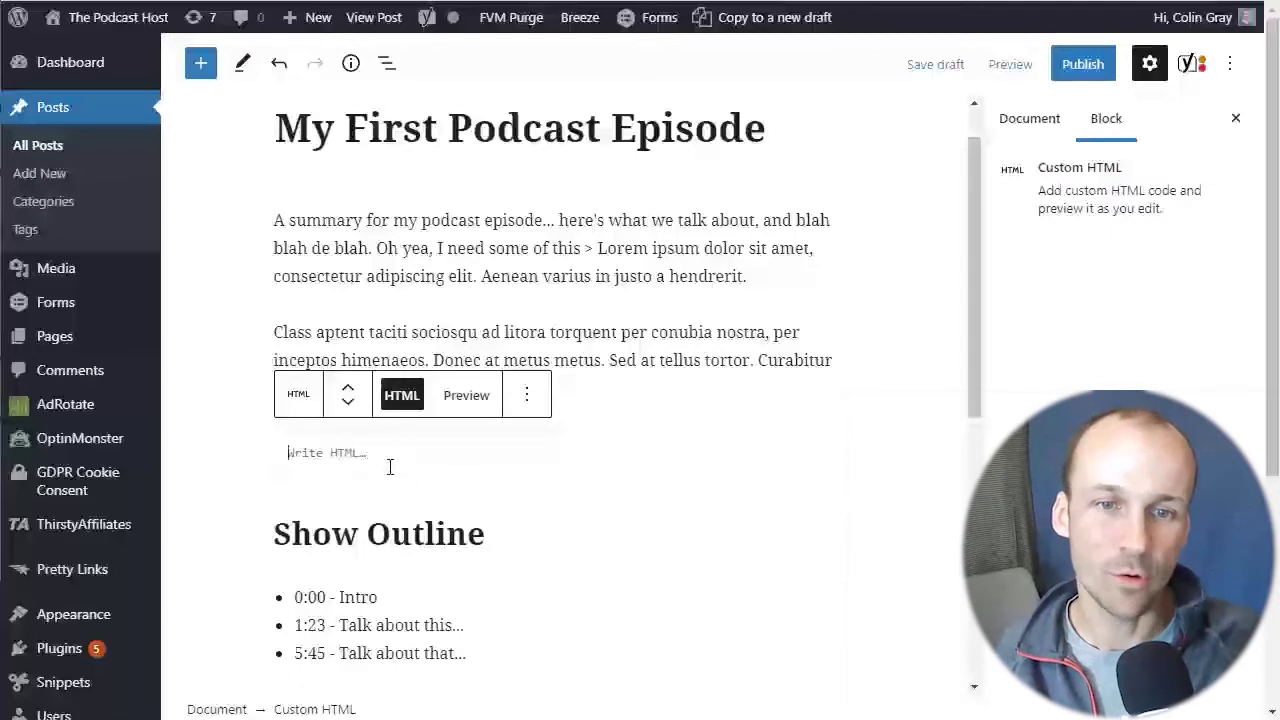
left_click(344, 454)
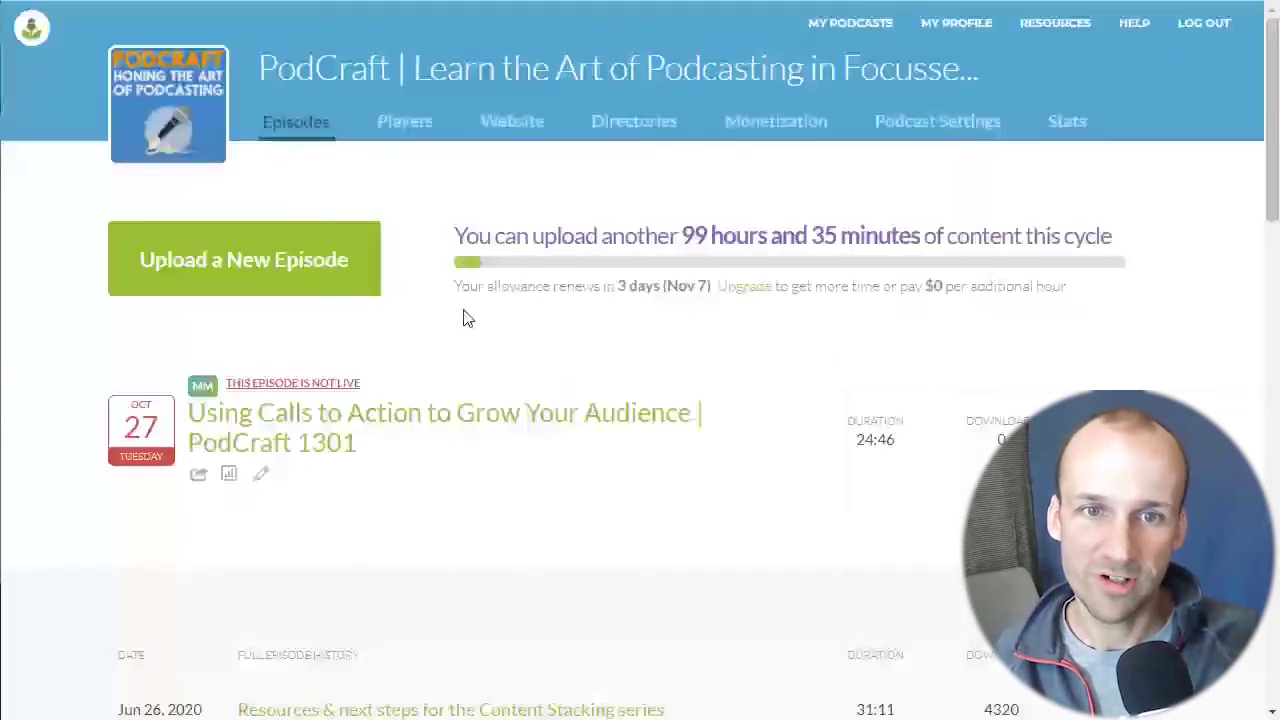
Step: Switch to the PodCraft podcast in Buzzsprout and look through its list of episodes
scroll(586, 348, "down", 2)
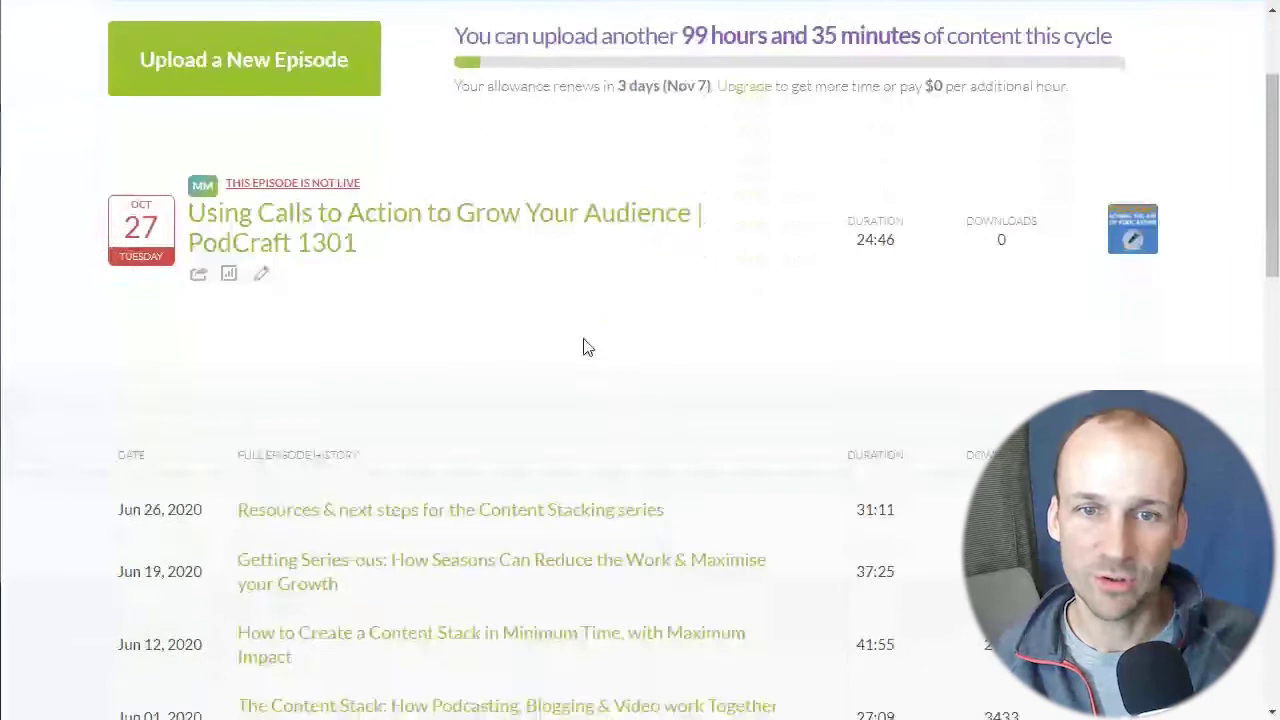
scroll(586, 348, "down", 1)
scroll(586, 348, "up", 2)
scroll(586, 348, "down", 3)
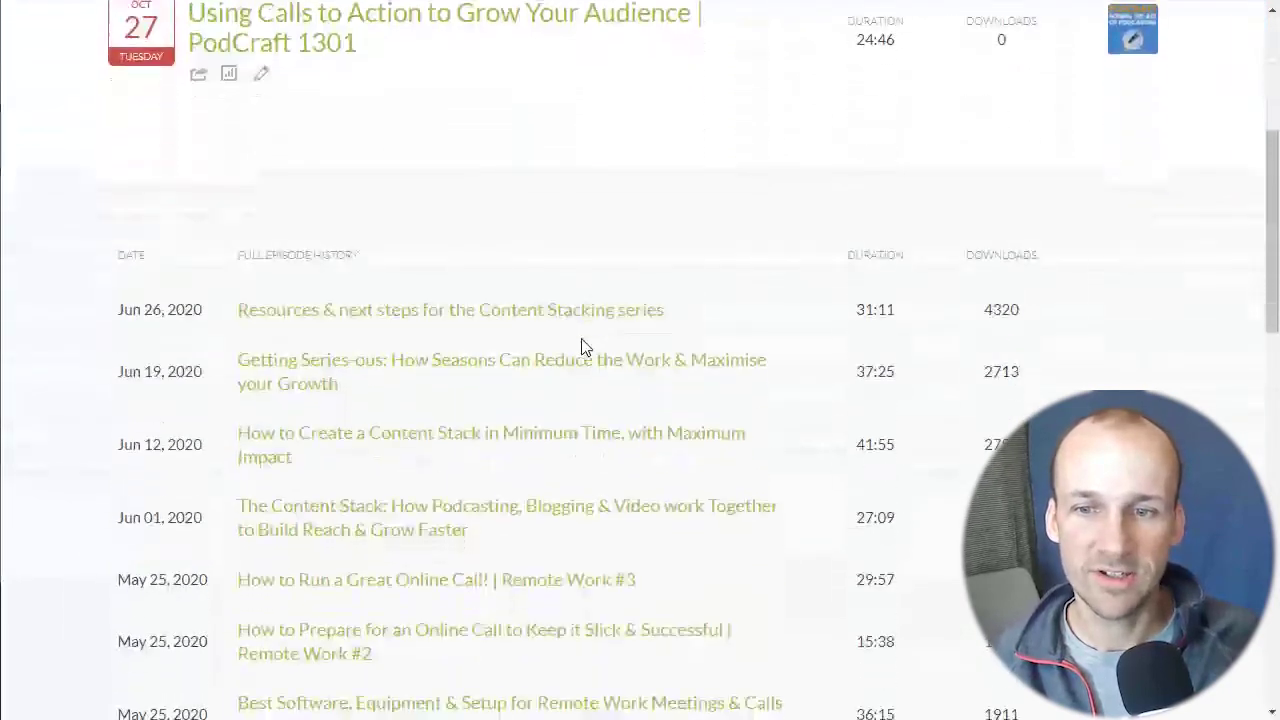
scroll(505, 346, "up", 4)
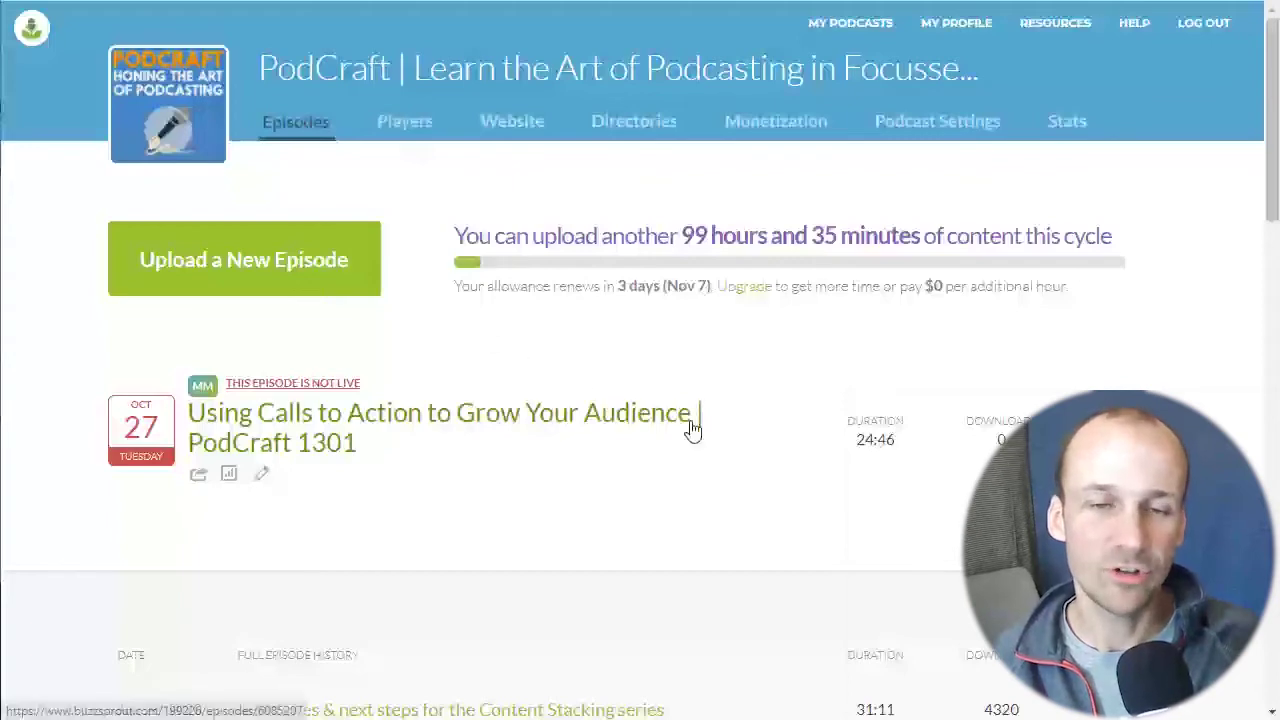
scroll(506, 320, "down", 4)
scroll(420, 470, "up", 4)
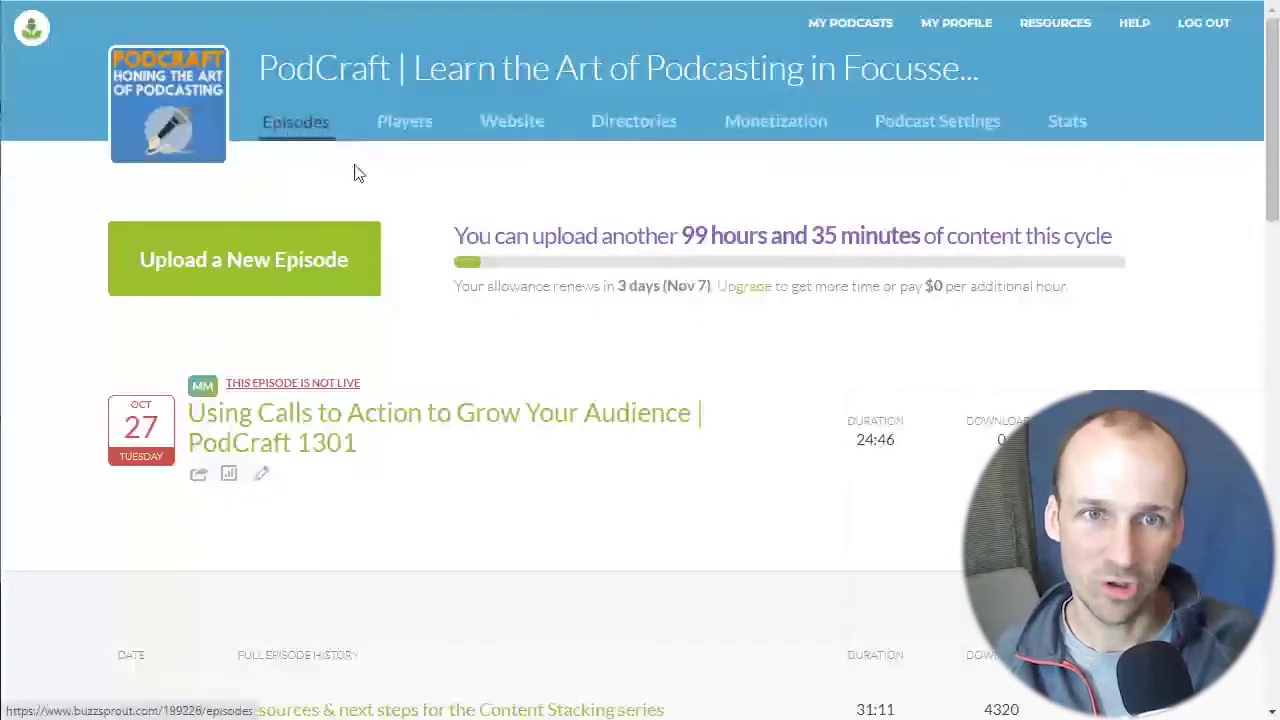
Step: Open the episode "Resources & next steps for the Content Stacking series" from the full episode history
scroll(697, 435, "down", 3)
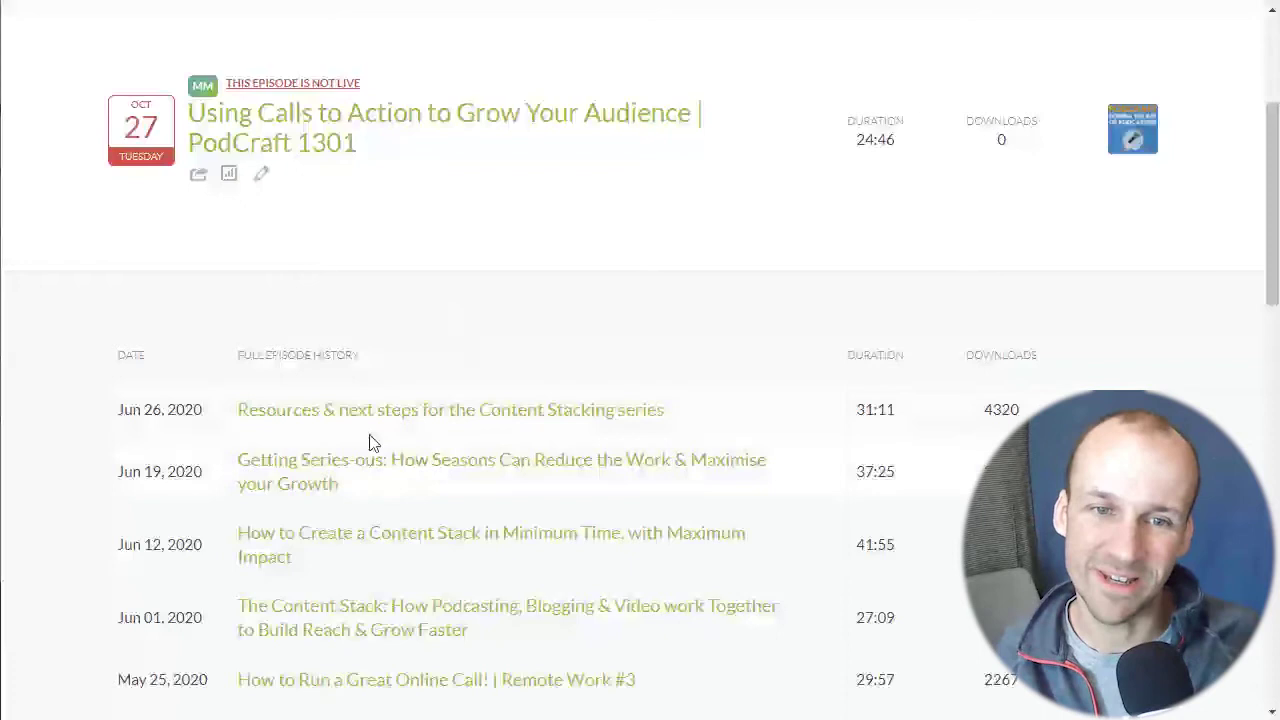
left_click(362, 548)
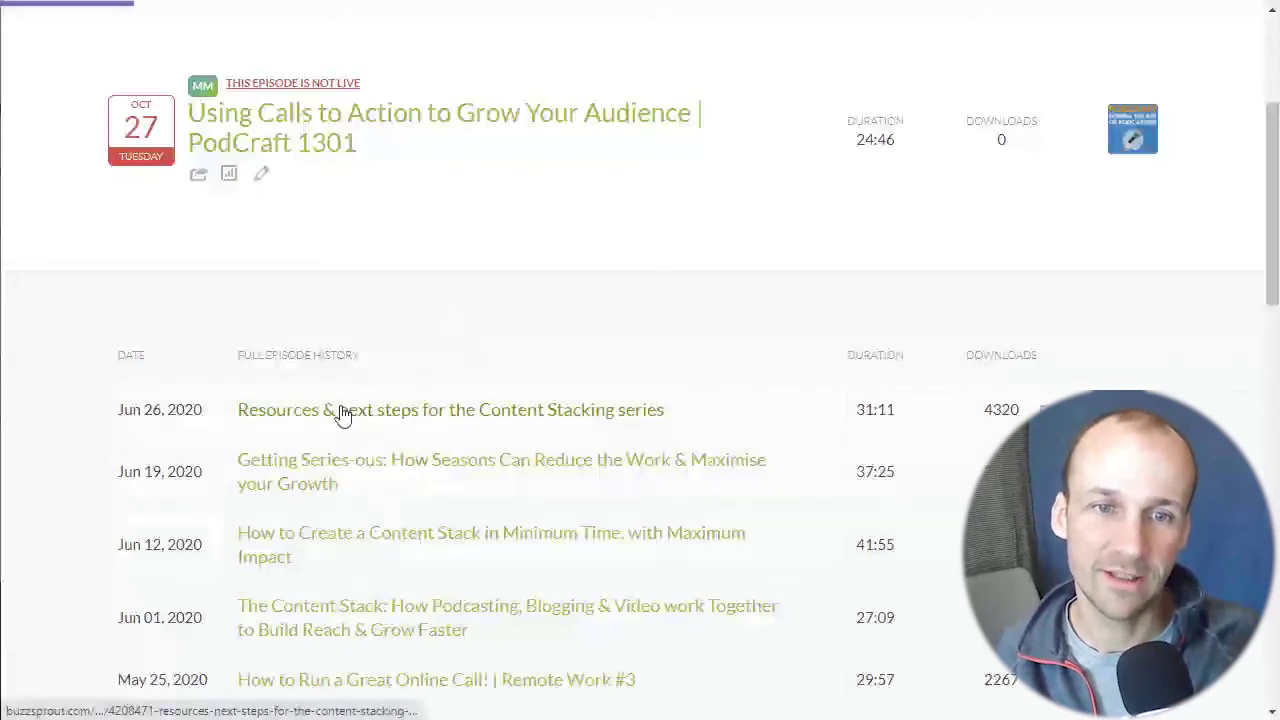
left_click(380, 412)
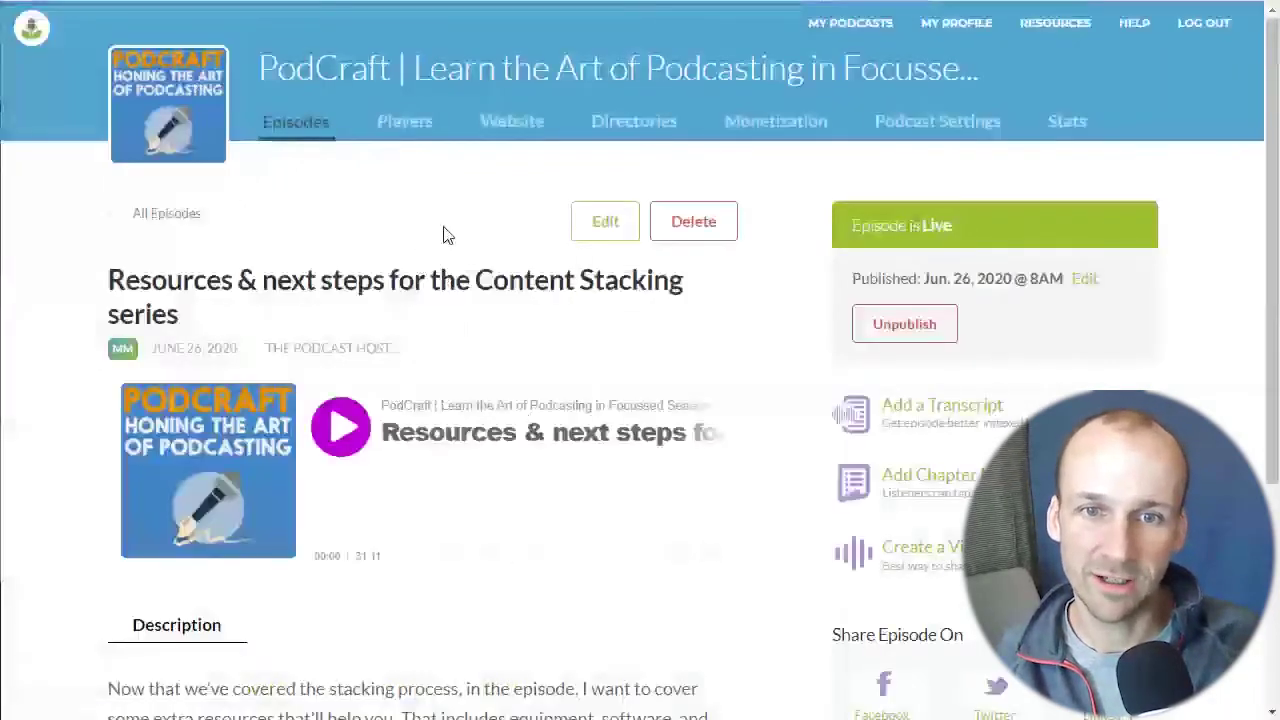
Step: Examine the episode's page down to its sharing options and the option to embed this one episode
scroll(808, 545, "down", 3)
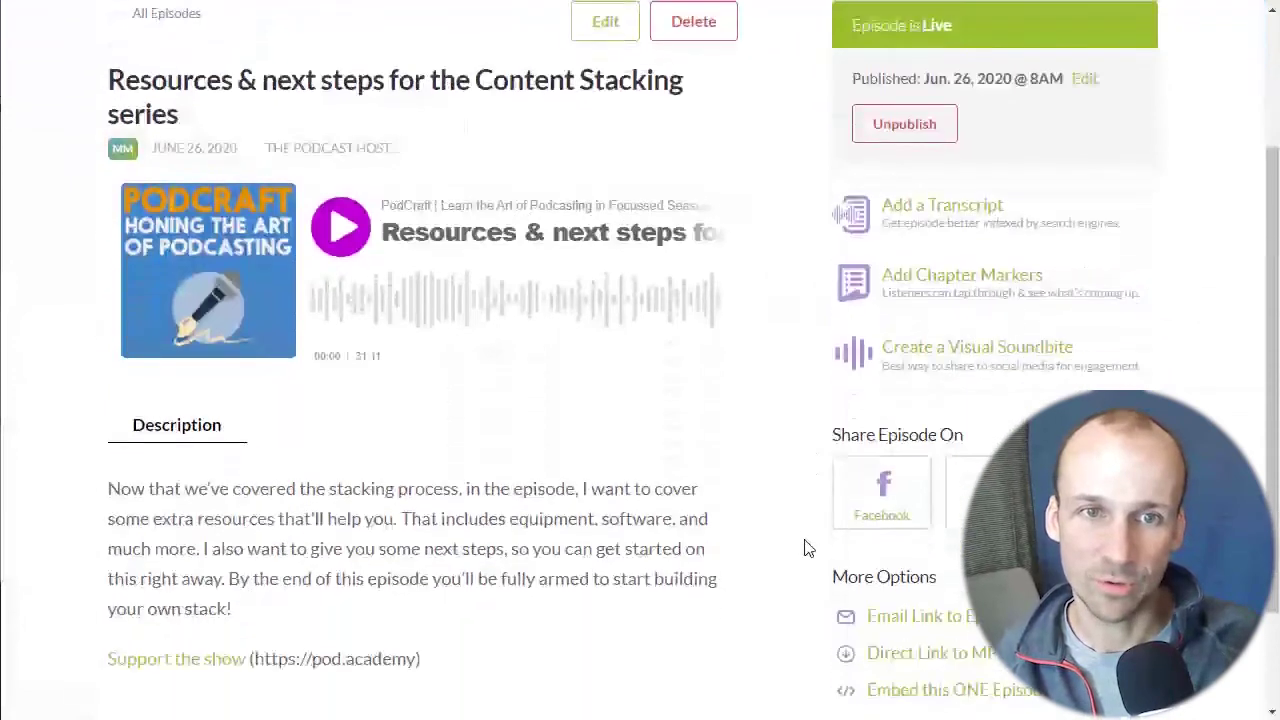
scroll(808, 548, "up", 2)
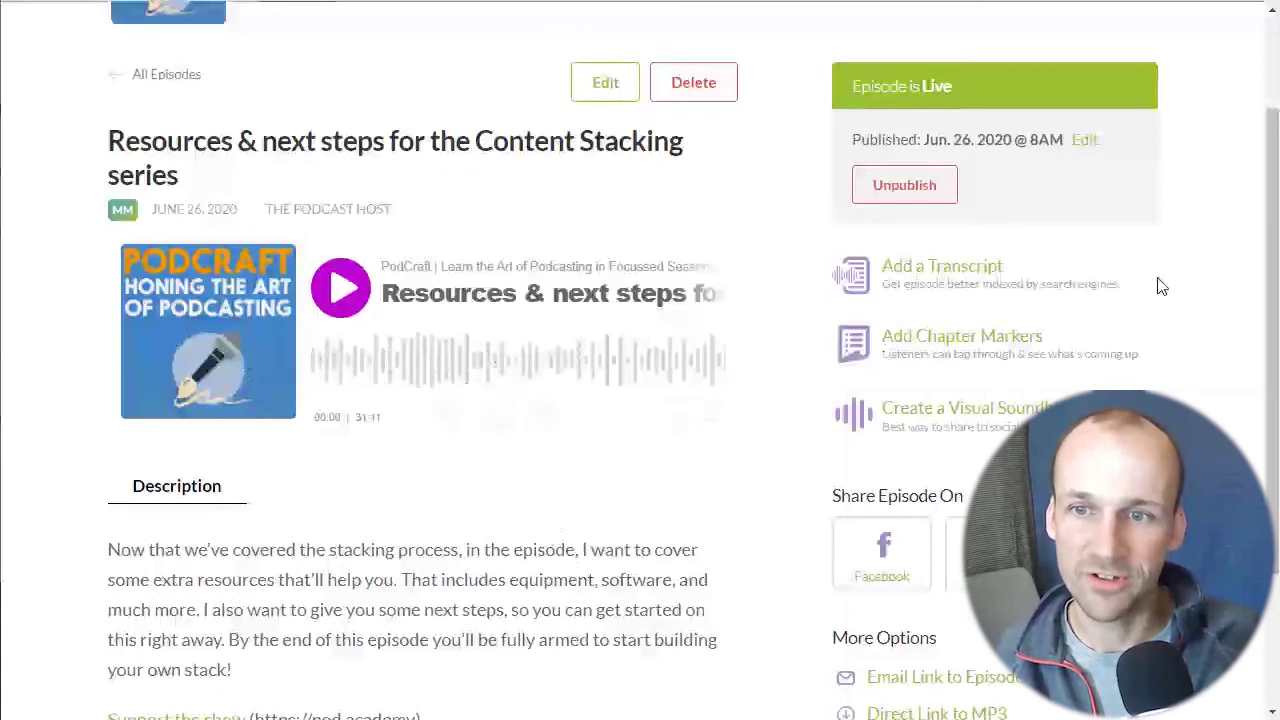
scroll(1161, 287, "down", 2)
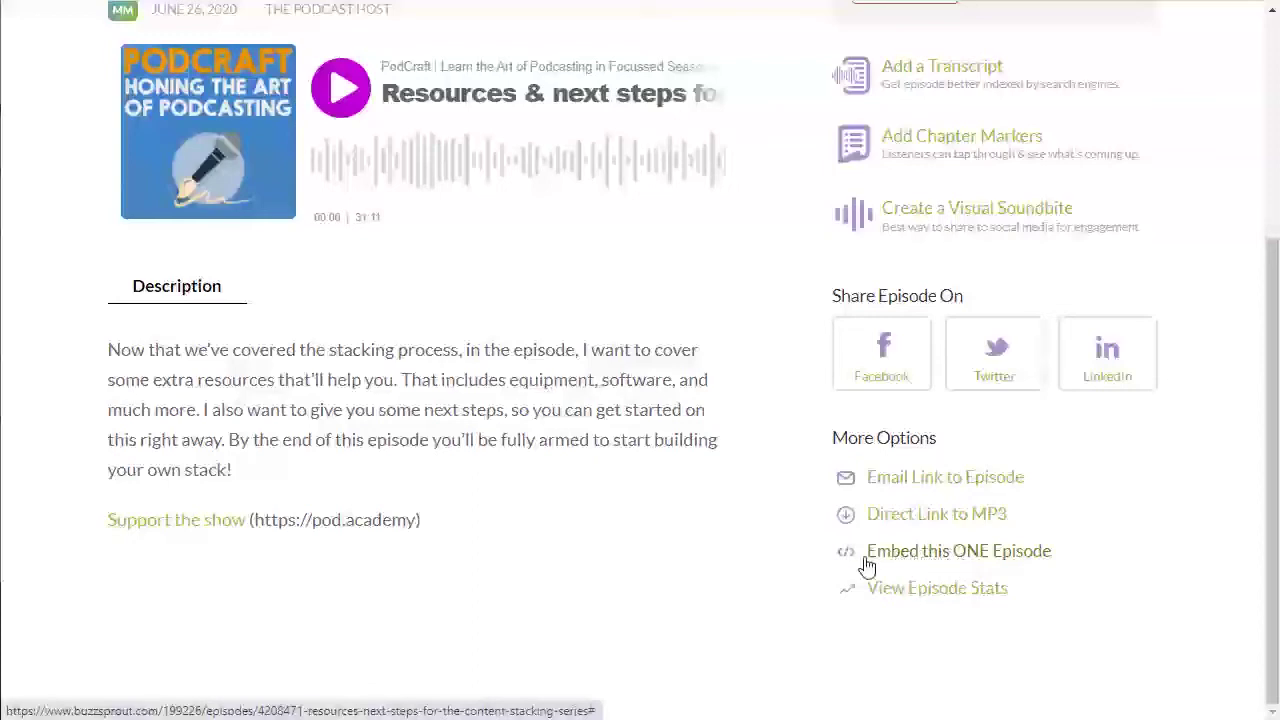
scroll(645, 455, "up", 4)
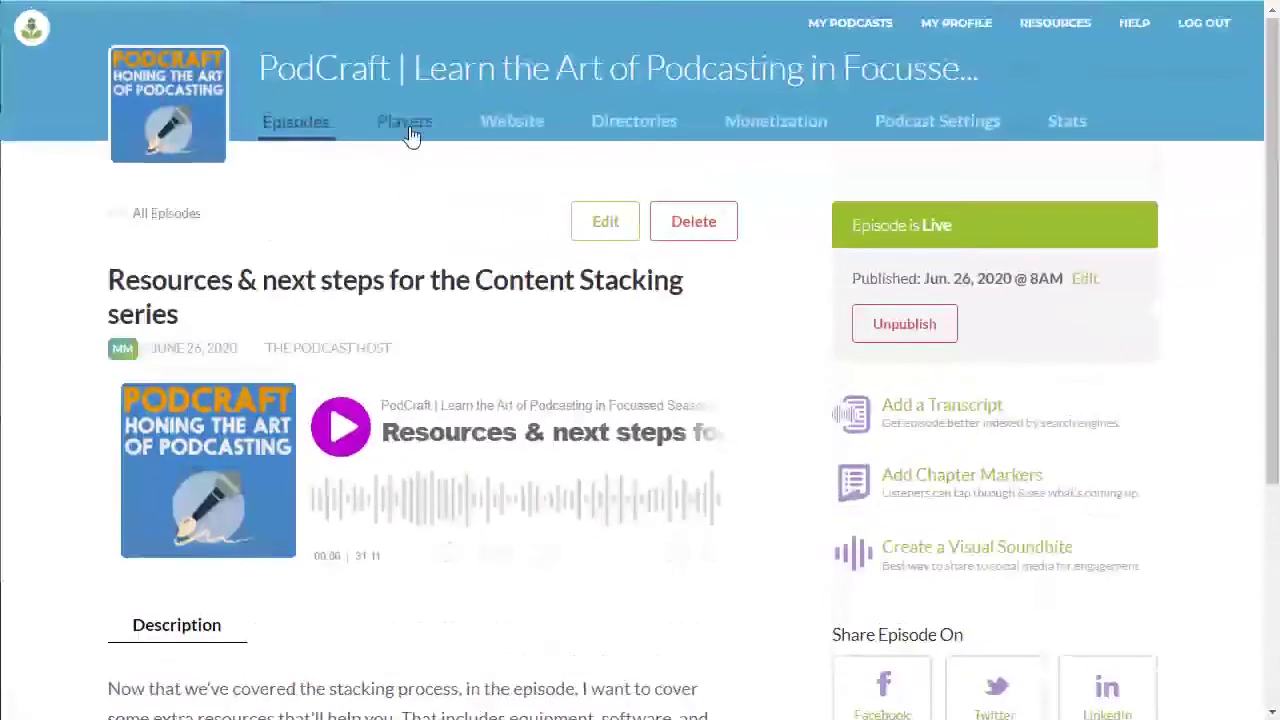
Step: Open the podcast's website player settings and check the filters of the separate-episode player, keeping All Episodes and All Artists
left_click(409, 131)
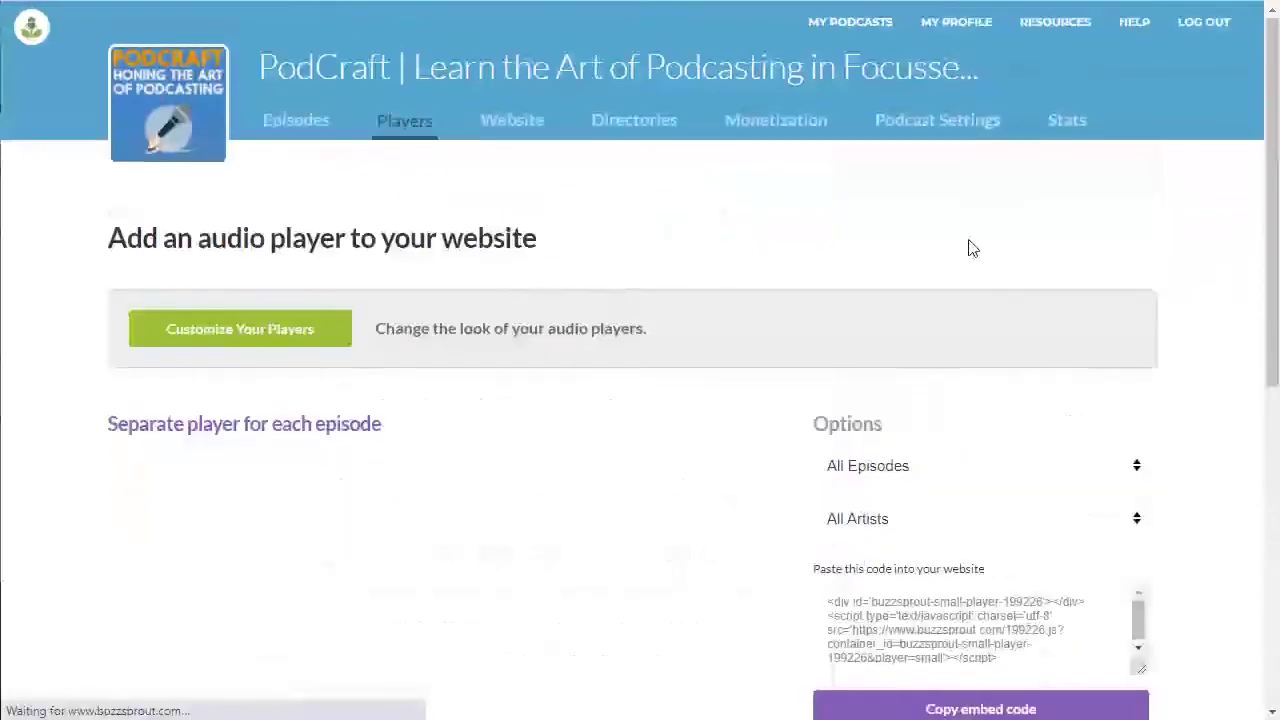
scroll(506, 483, "down", 3)
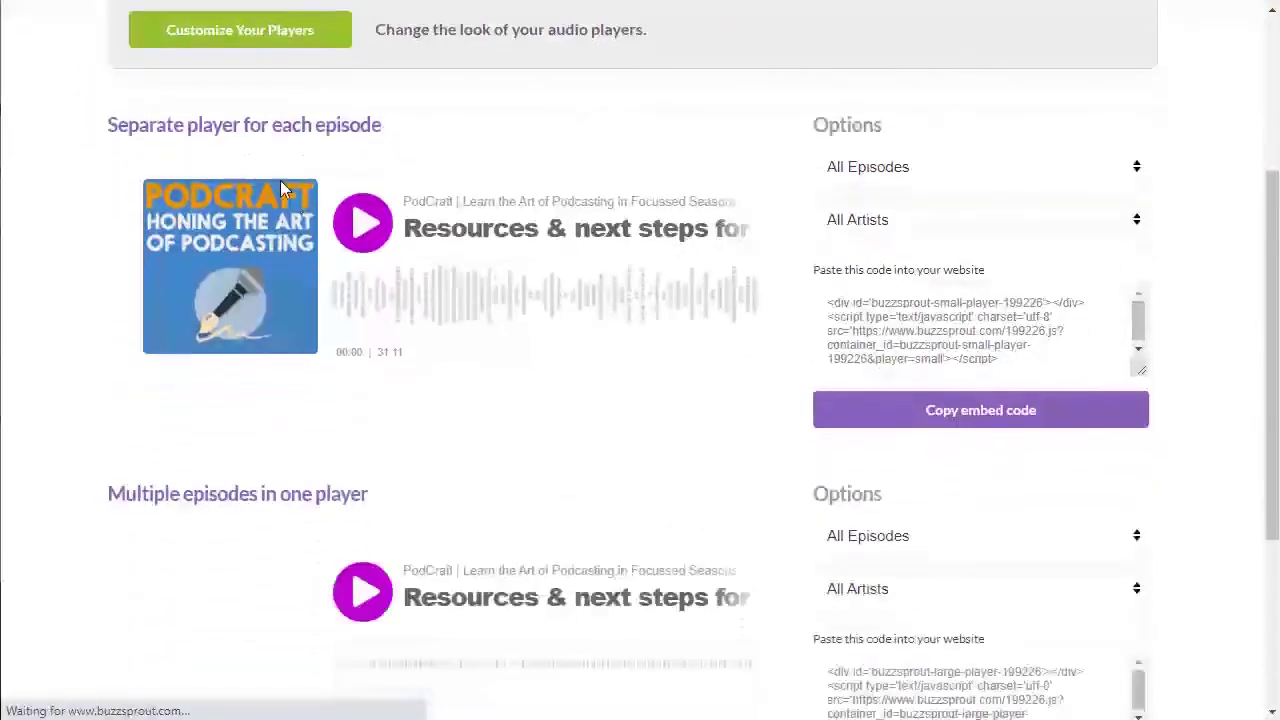
left_click(910, 171)
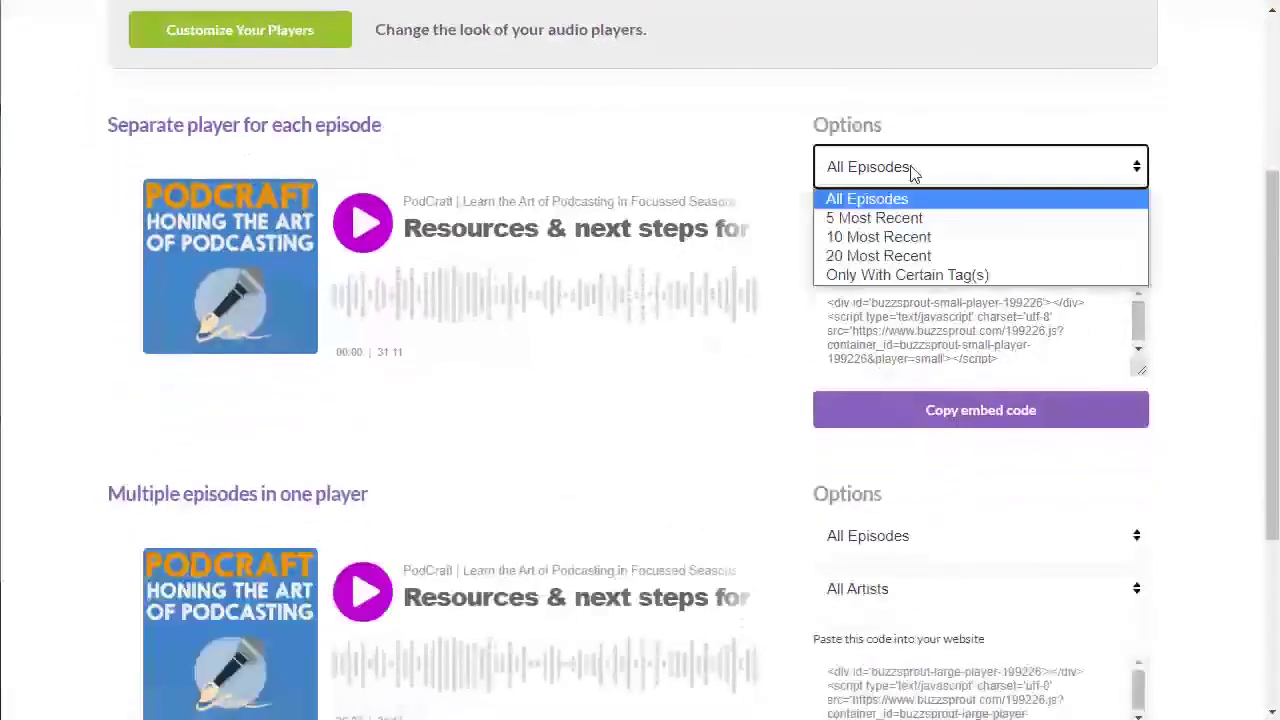
left_click(940, 195)
left_click(906, 228)
left_click(907, 236)
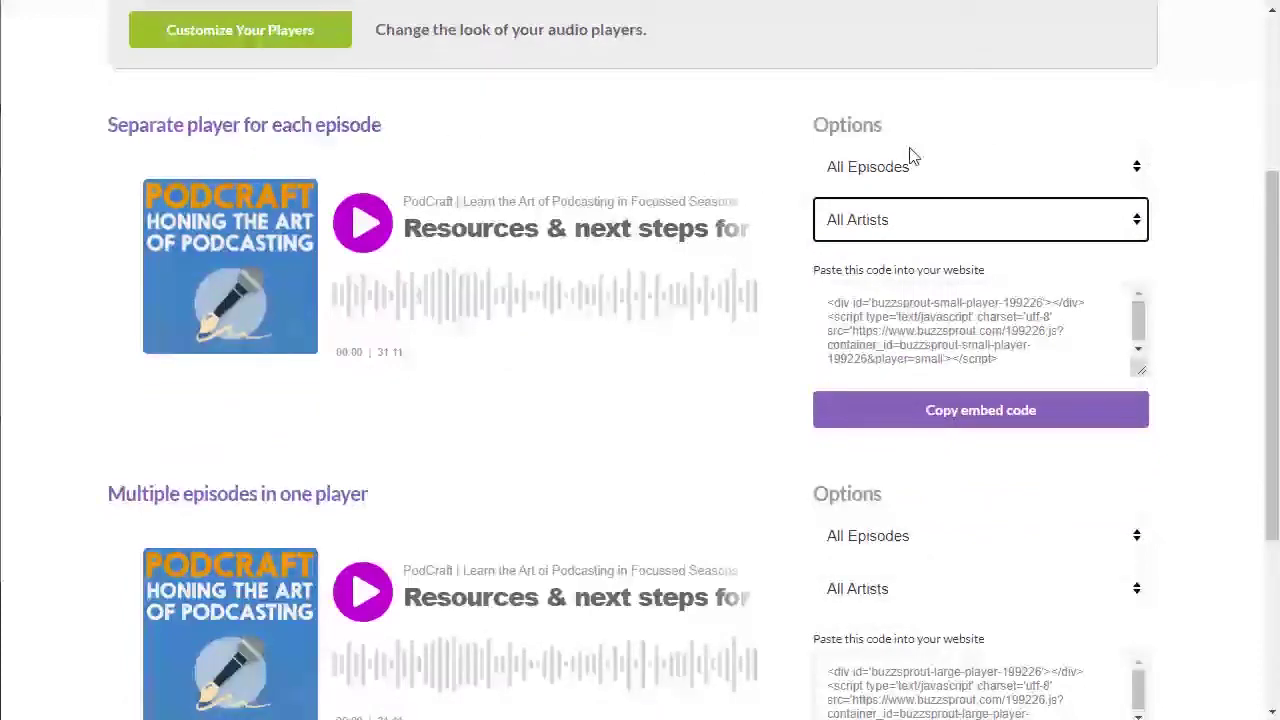
Step: Try the 10 Most Recent and Only With Certain Tag(s) filters on the multiple-episode player, then restore All Episodes and keep All Artists
scroll(600, 489, "down", 3)
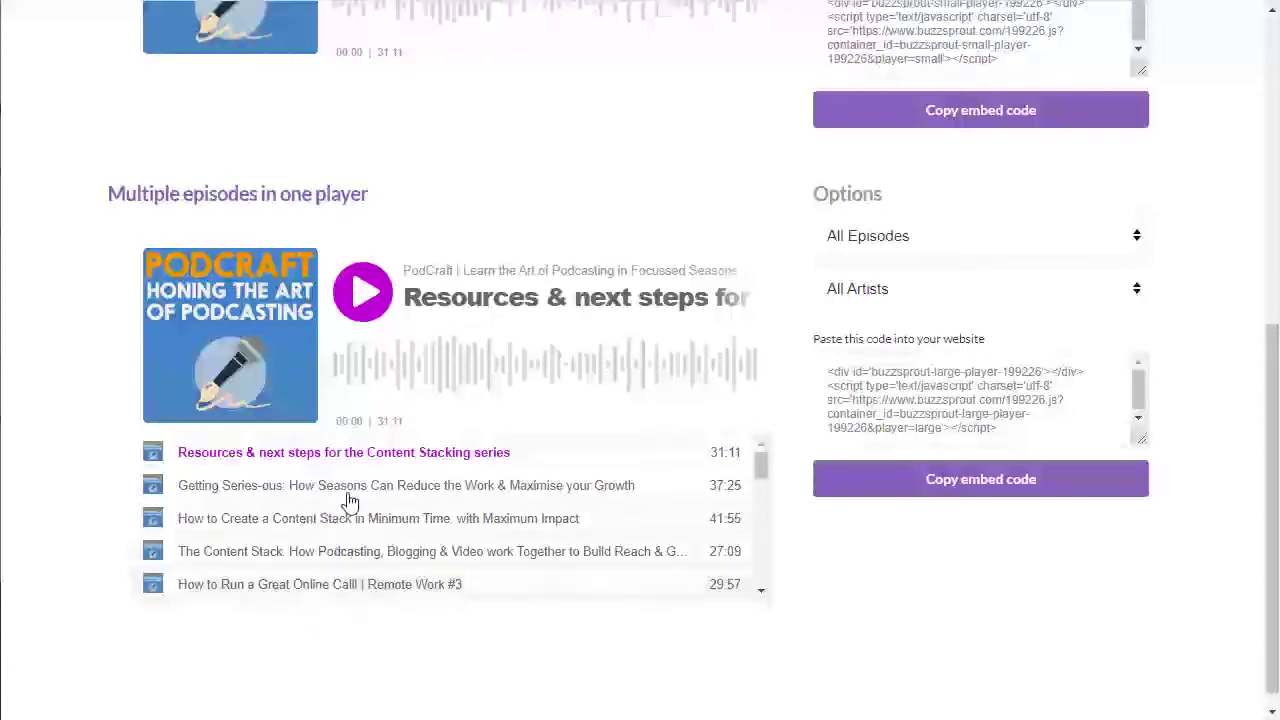
left_click(905, 240)
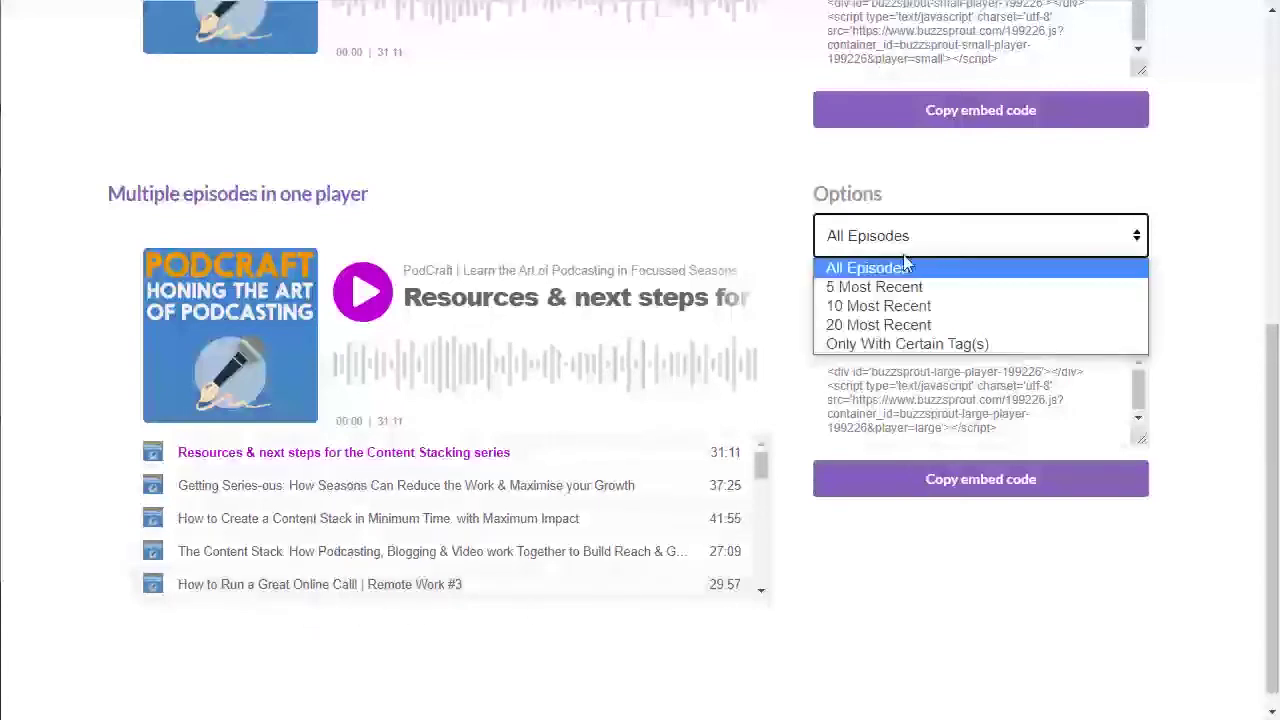
left_click(895, 305)
left_click(912, 243)
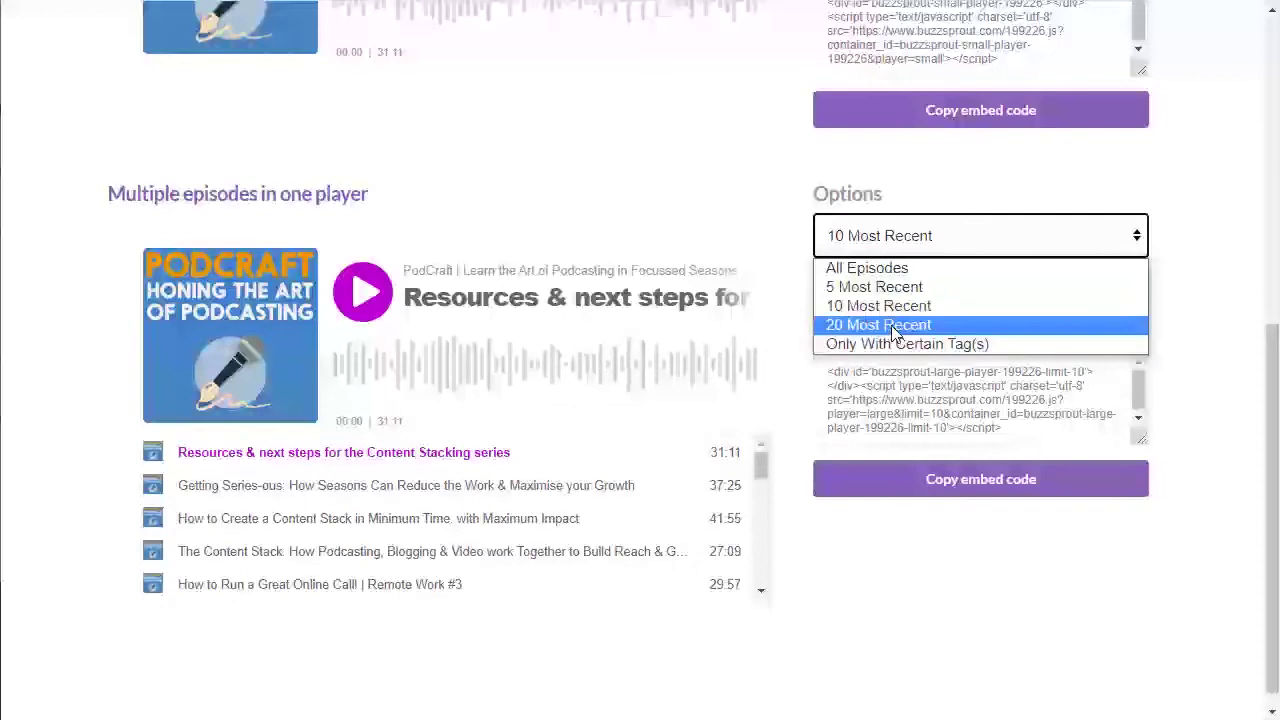
left_click(905, 345)
left_click(873, 232)
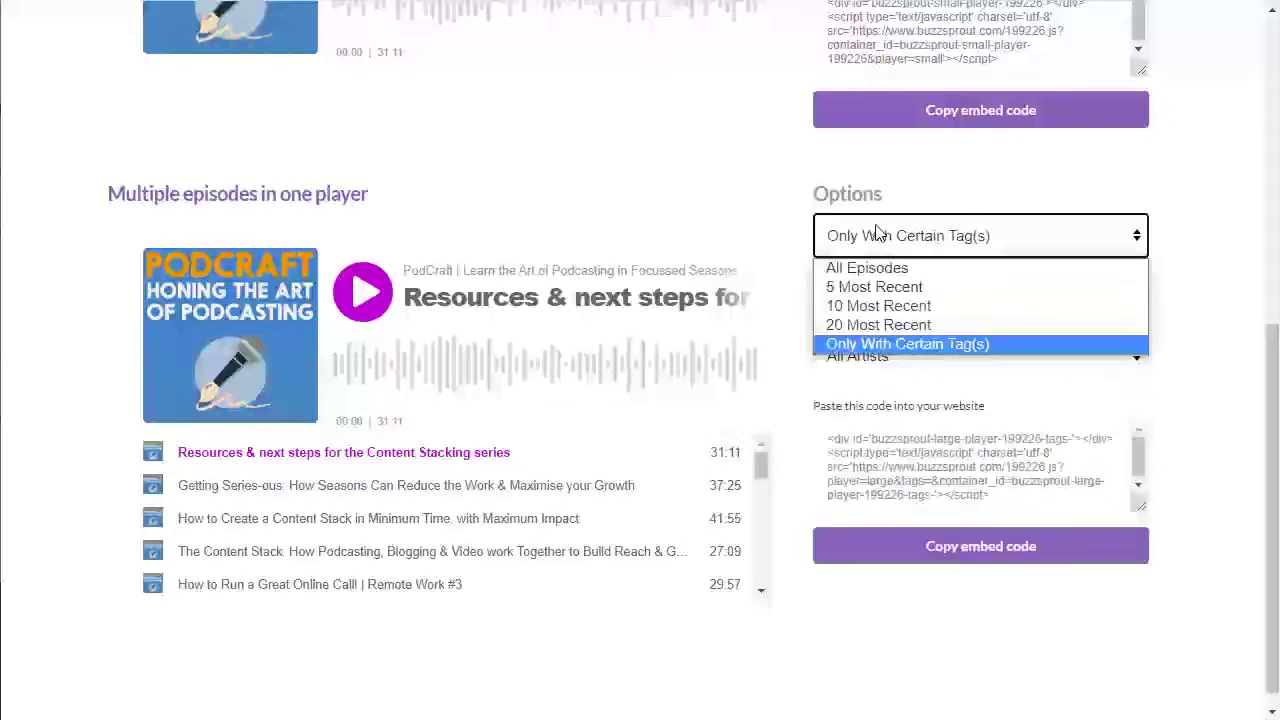
left_click(895, 266)
left_click(900, 289)
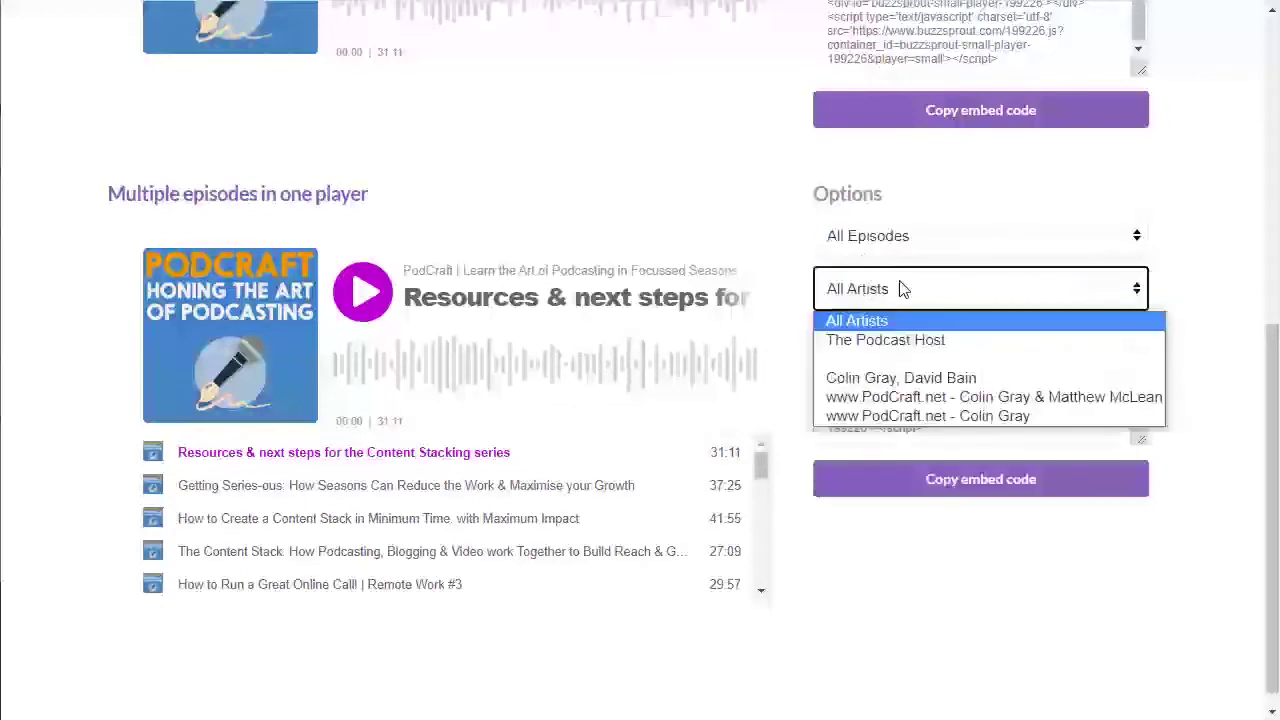
left_click(913, 275)
Step: Return to the podcast's episode list and open "Resources & next steps for the Content Stacking series"
scroll(858, 277, "up", 3)
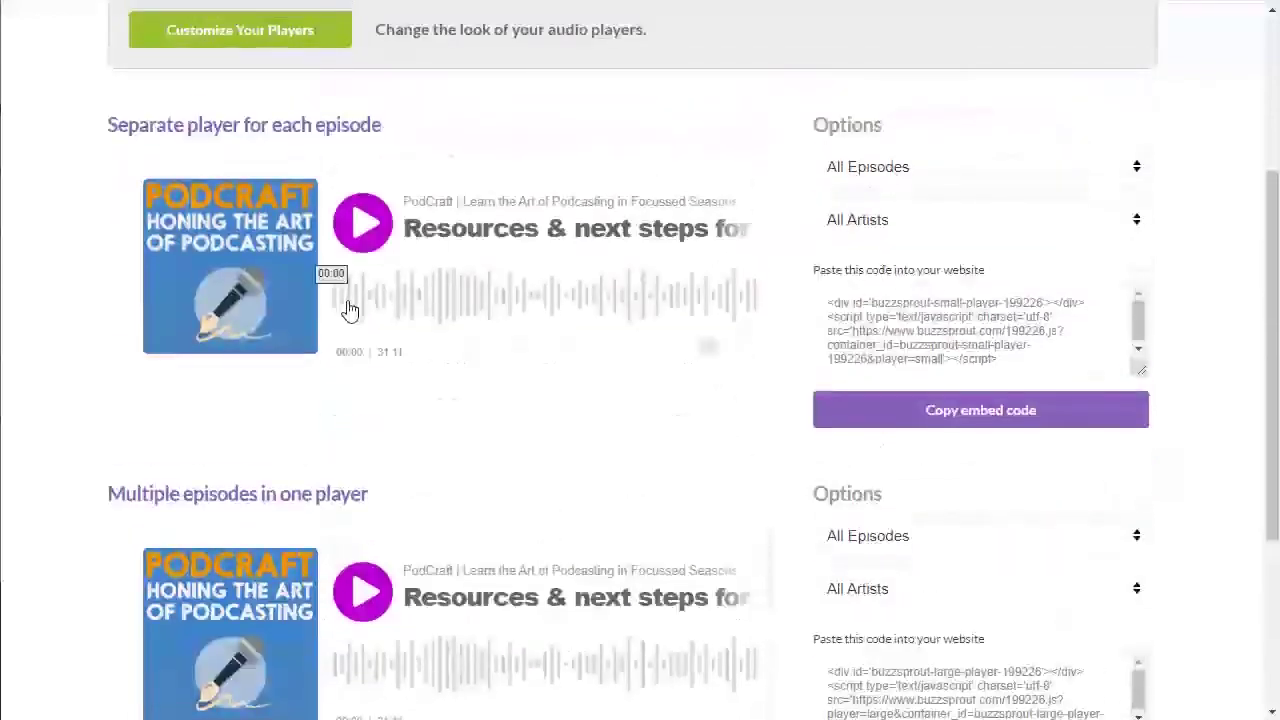
scroll(594, 346, "up", 3)
left_click(296, 121)
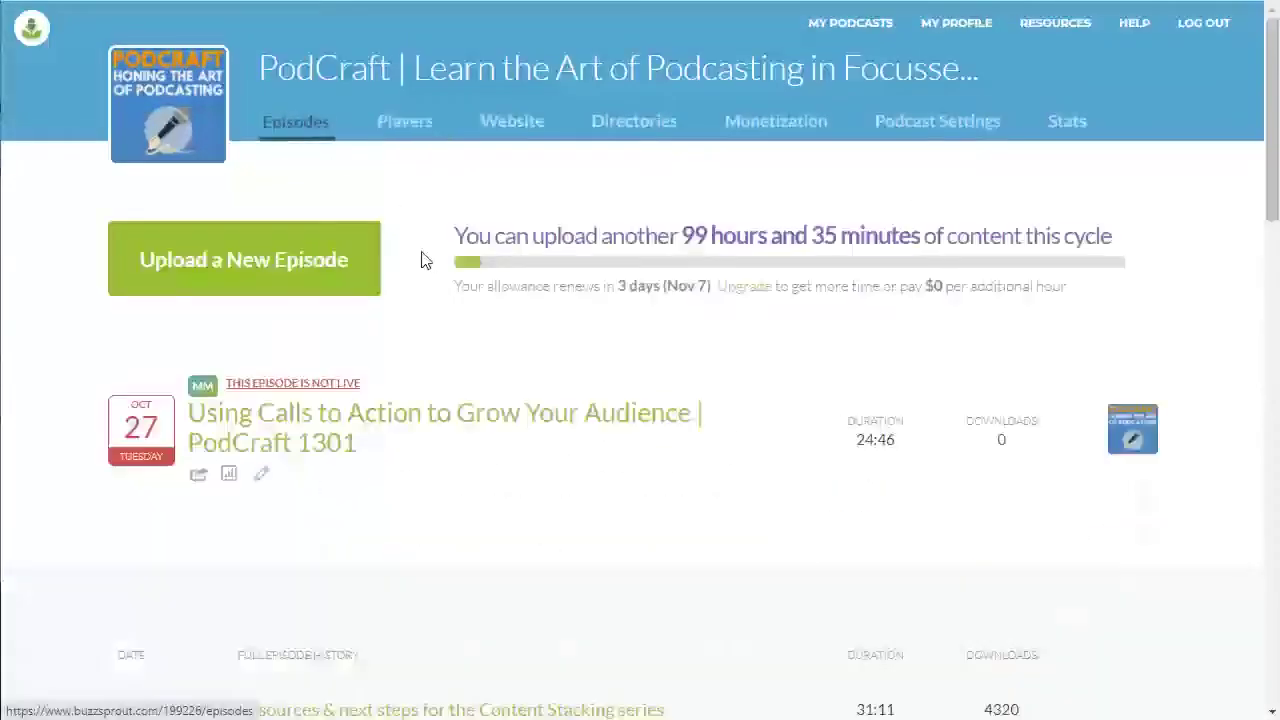
scroll(734, 366, "down", 4)
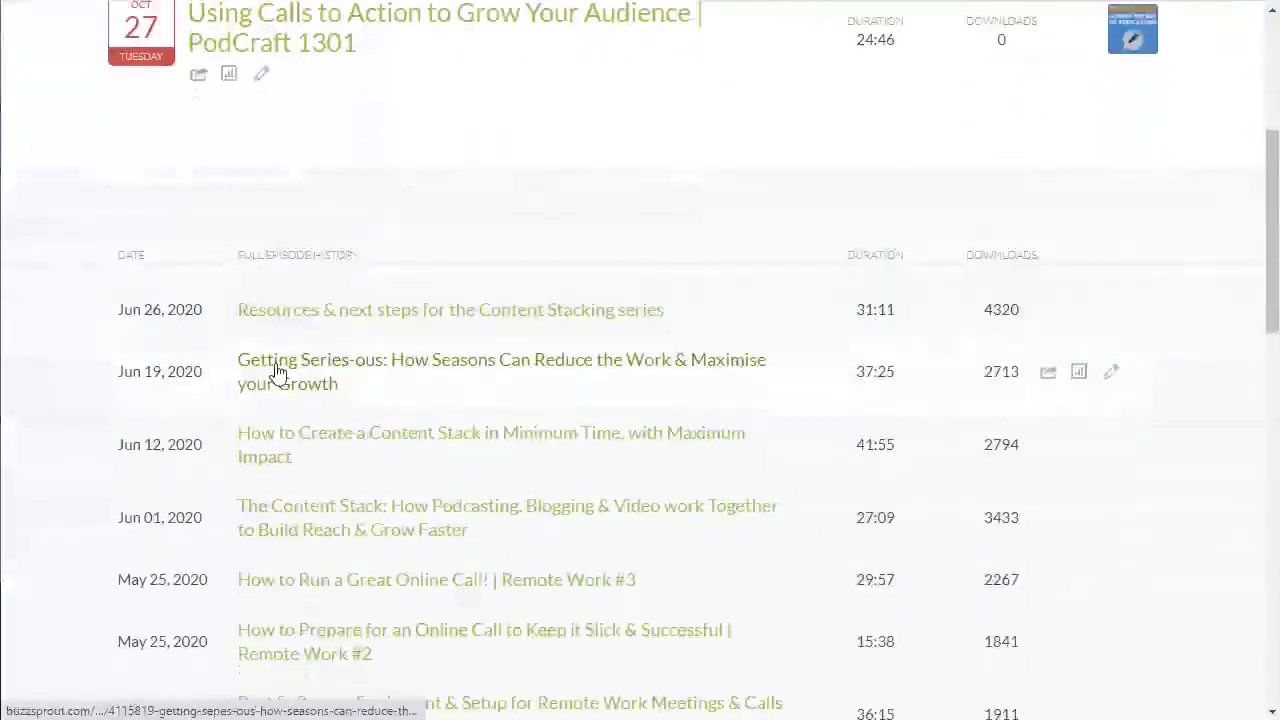
left_click(346, 309)
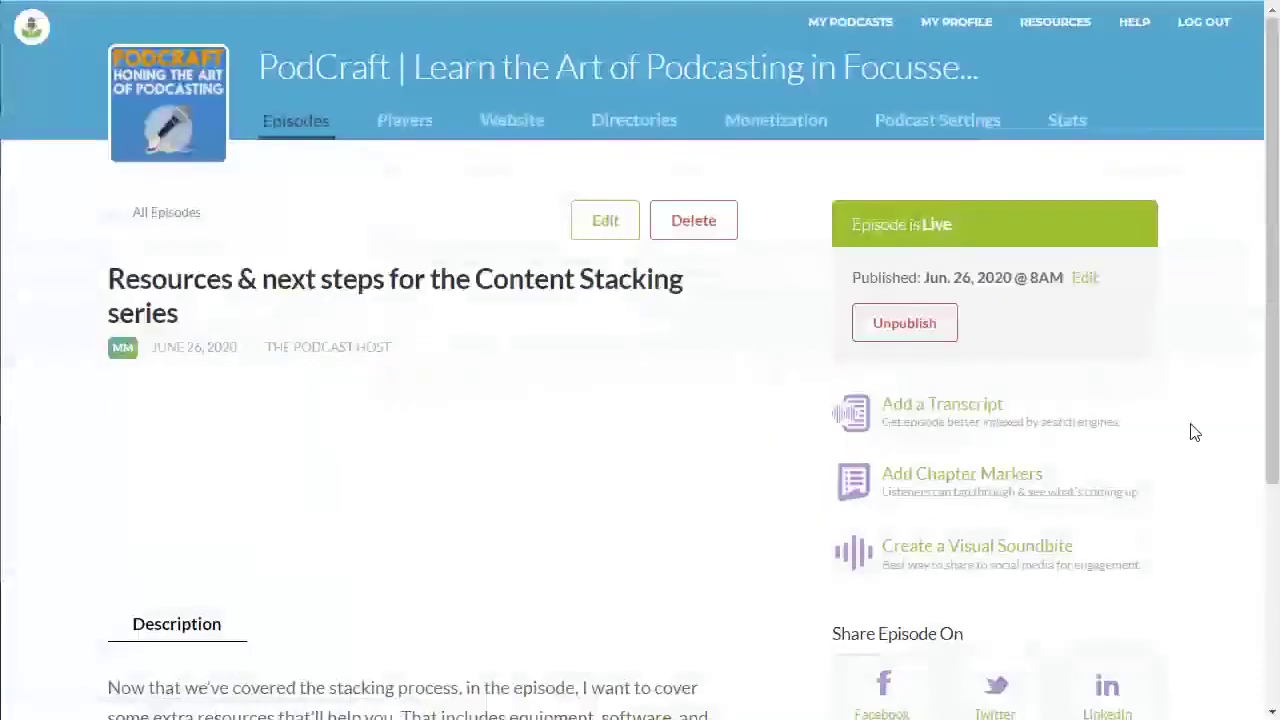
Step: Open the option to embed this one episode and copy its player embed code
scroll(943, 514, "down", 3)
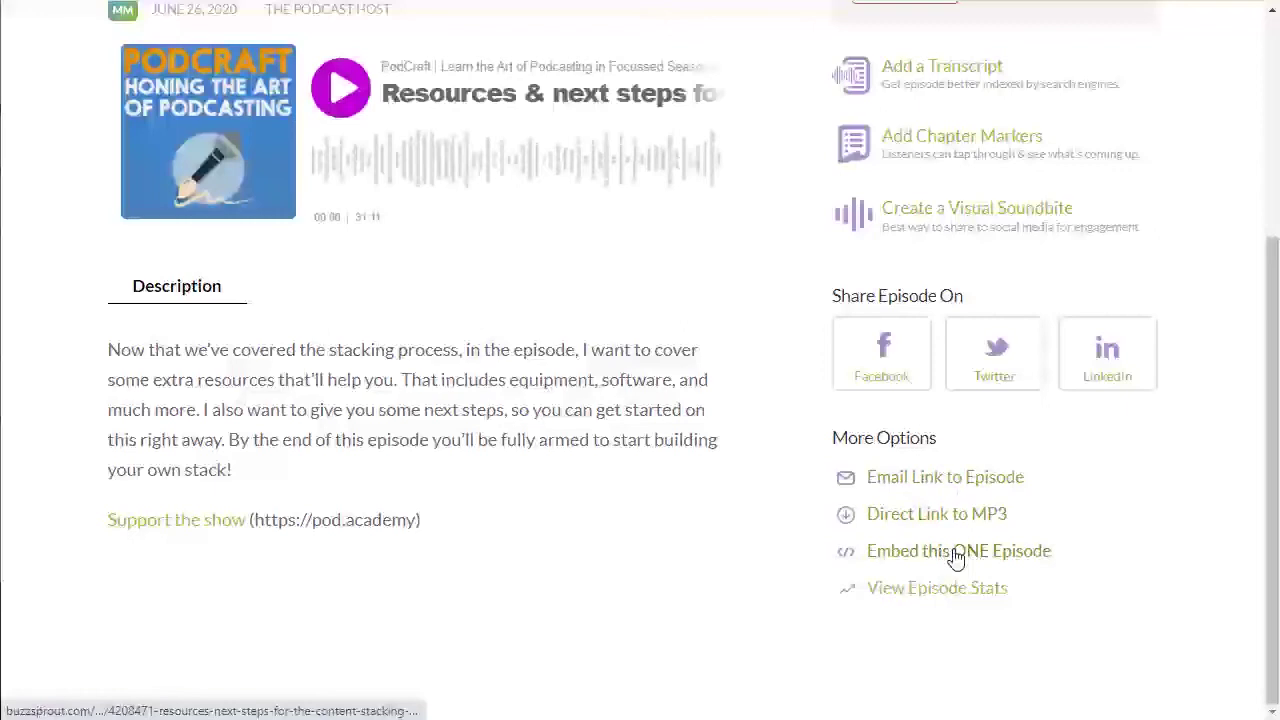
left_click(957, 554)
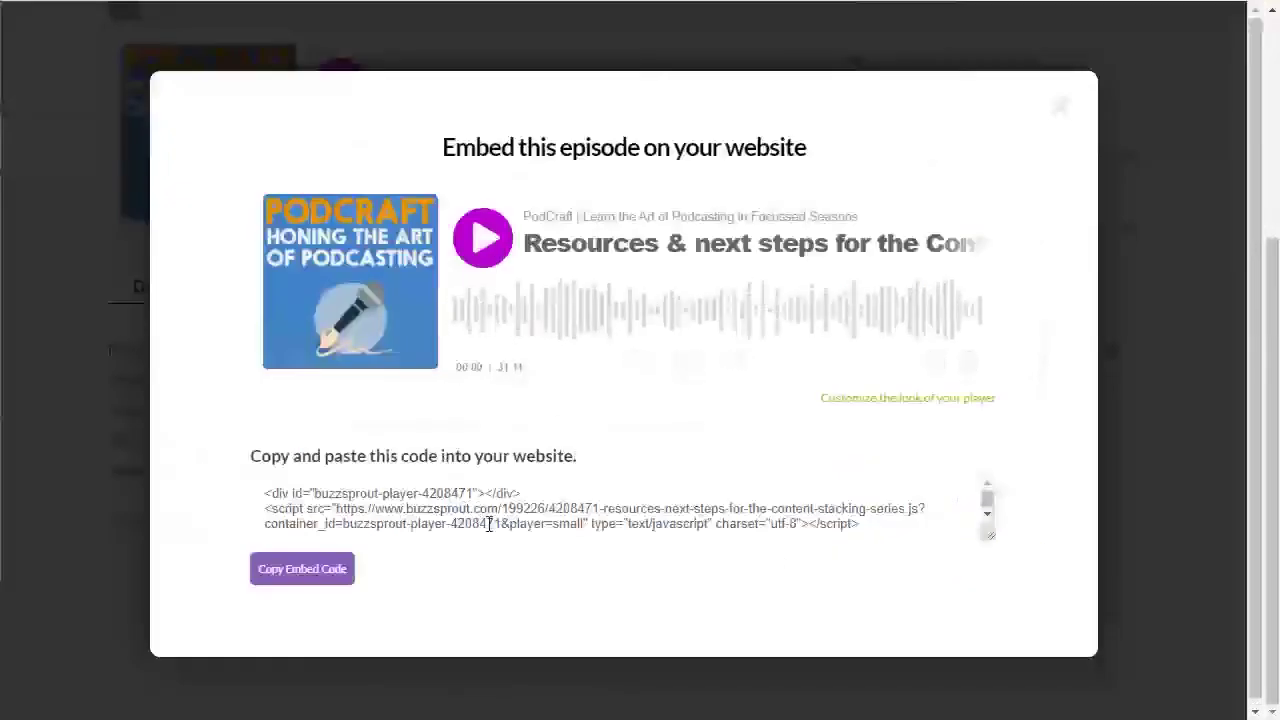
left_click(412, 509)
key("ctrl+c")
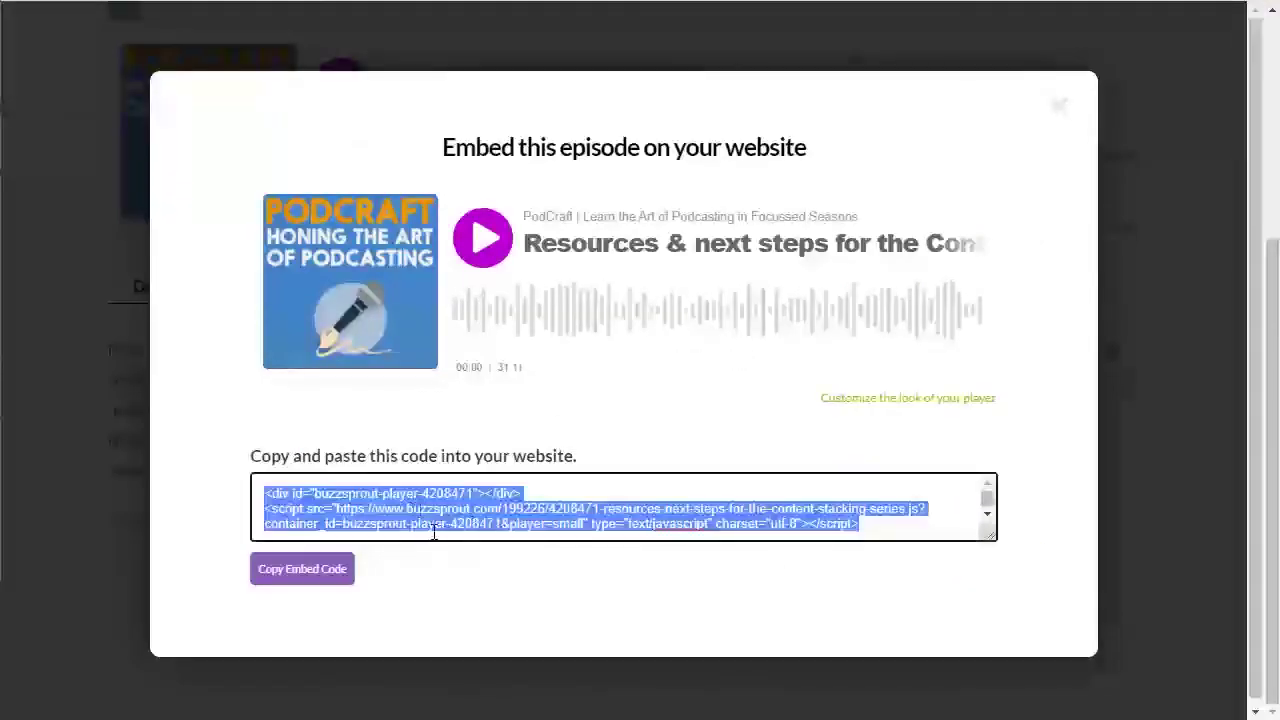
left_click(304, 569)
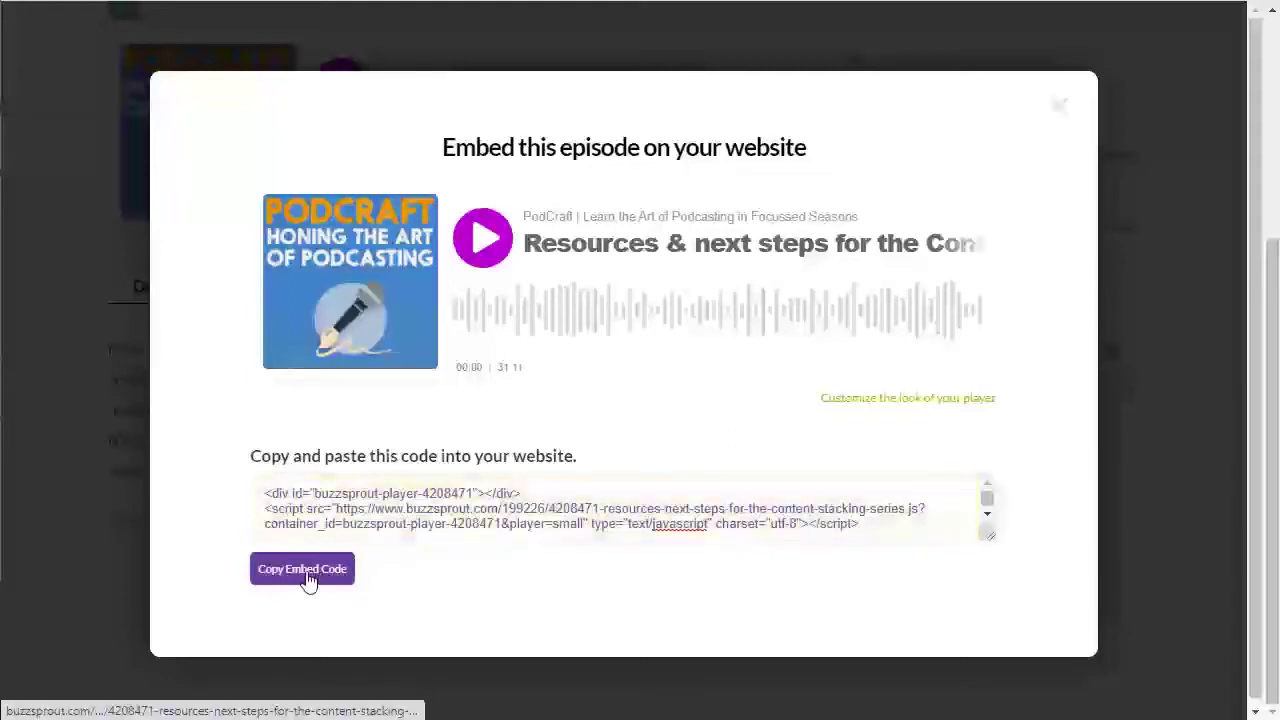
left_click(304, 580)
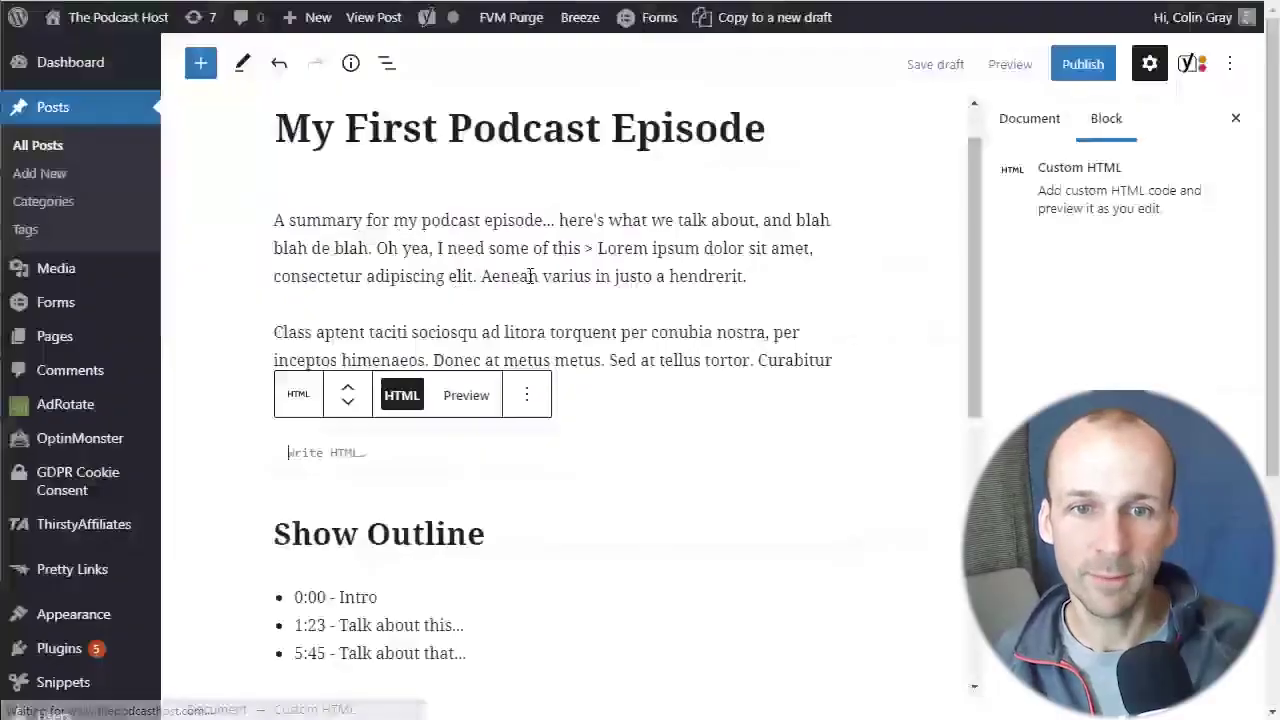
Step: Switch to the WordPress editor and paste the Buzzsprout embed code into the empty Custom HTML block above Show Outline
right_click(316, 452)
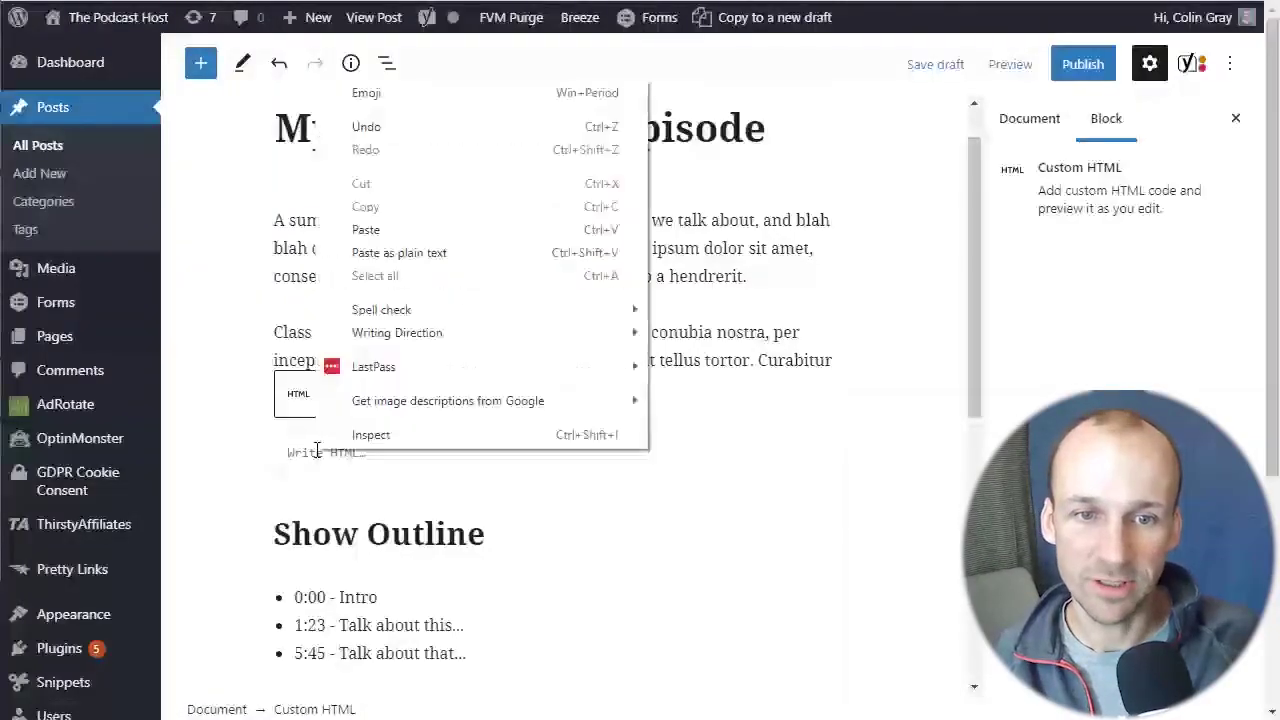
left_click(380, 229)
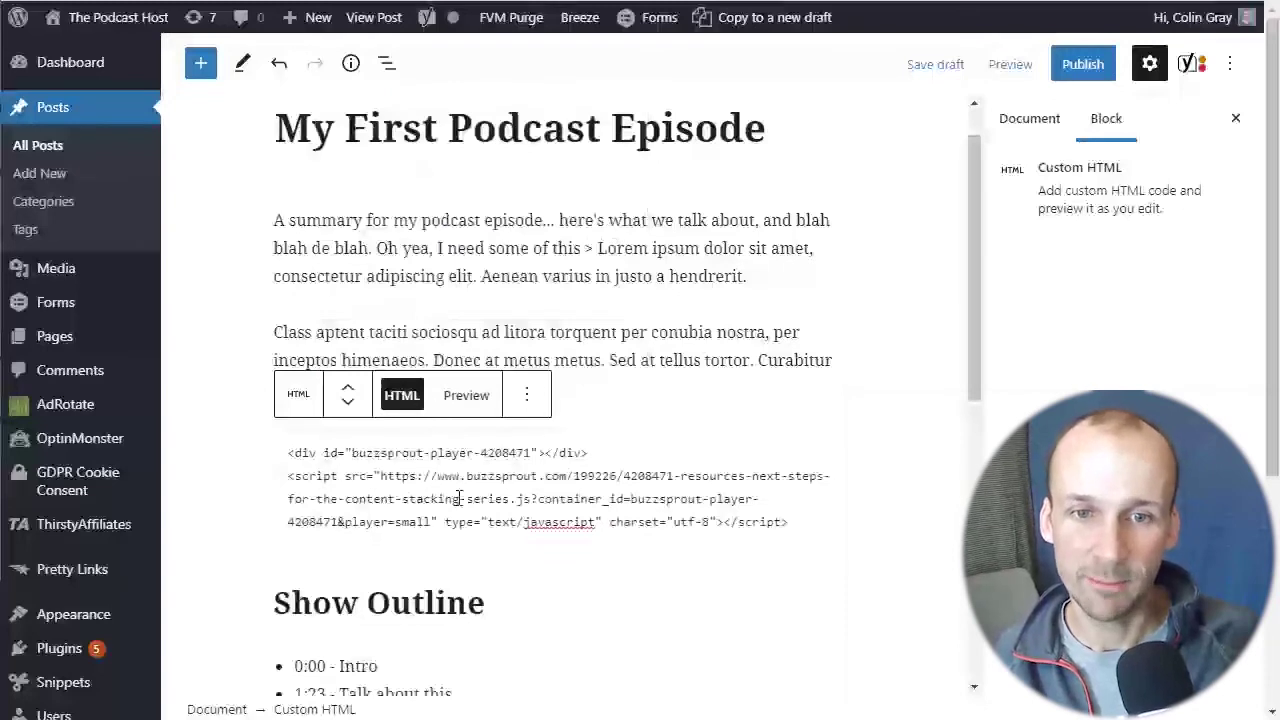
left_click_drag(363, 470, 423, 452)
left_click(593, 490)
left_click(440, 476)
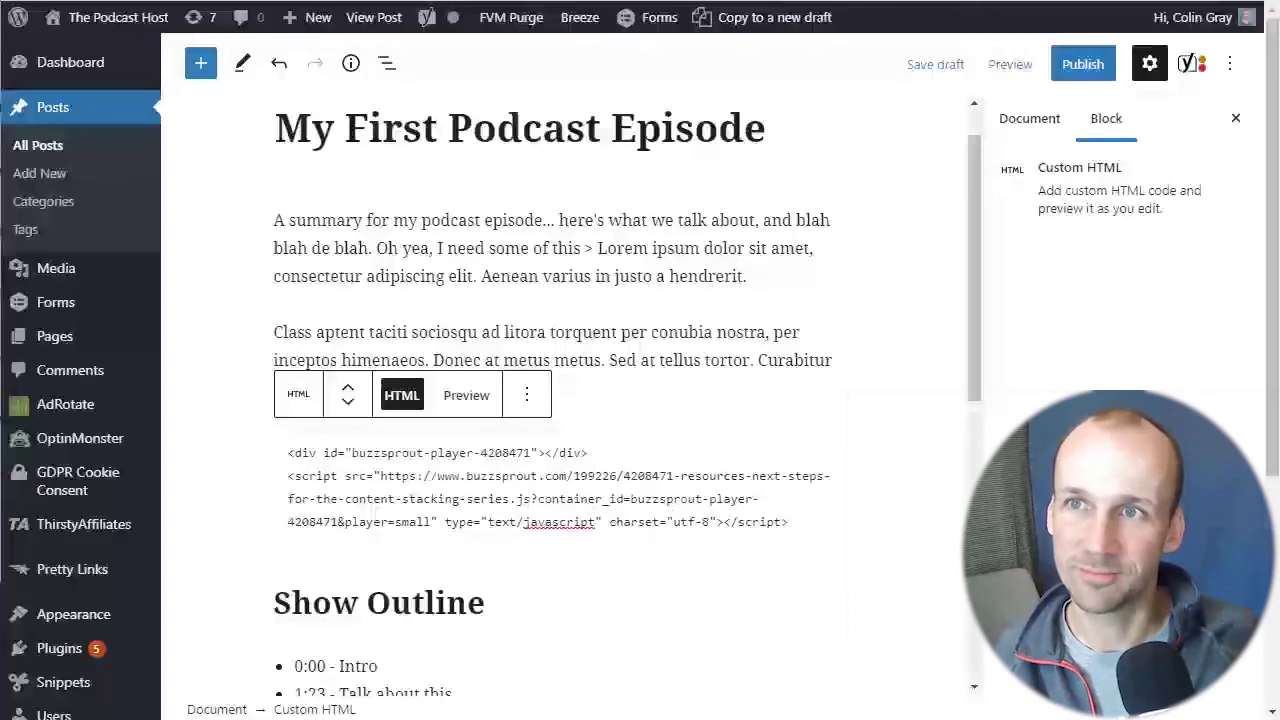
Step: Preview the post in a new browser tab and examine the embedded player, the show outline and the resources section
left_click(1008, 66)
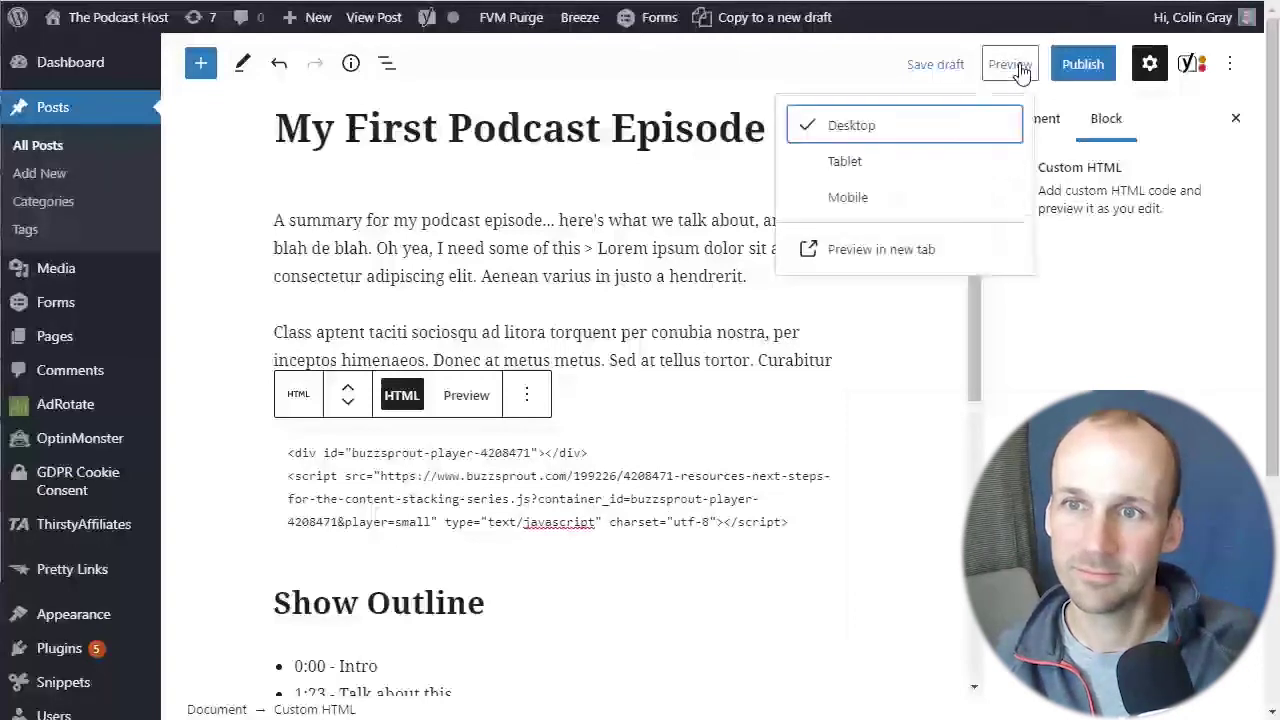
left_click(851, 250)
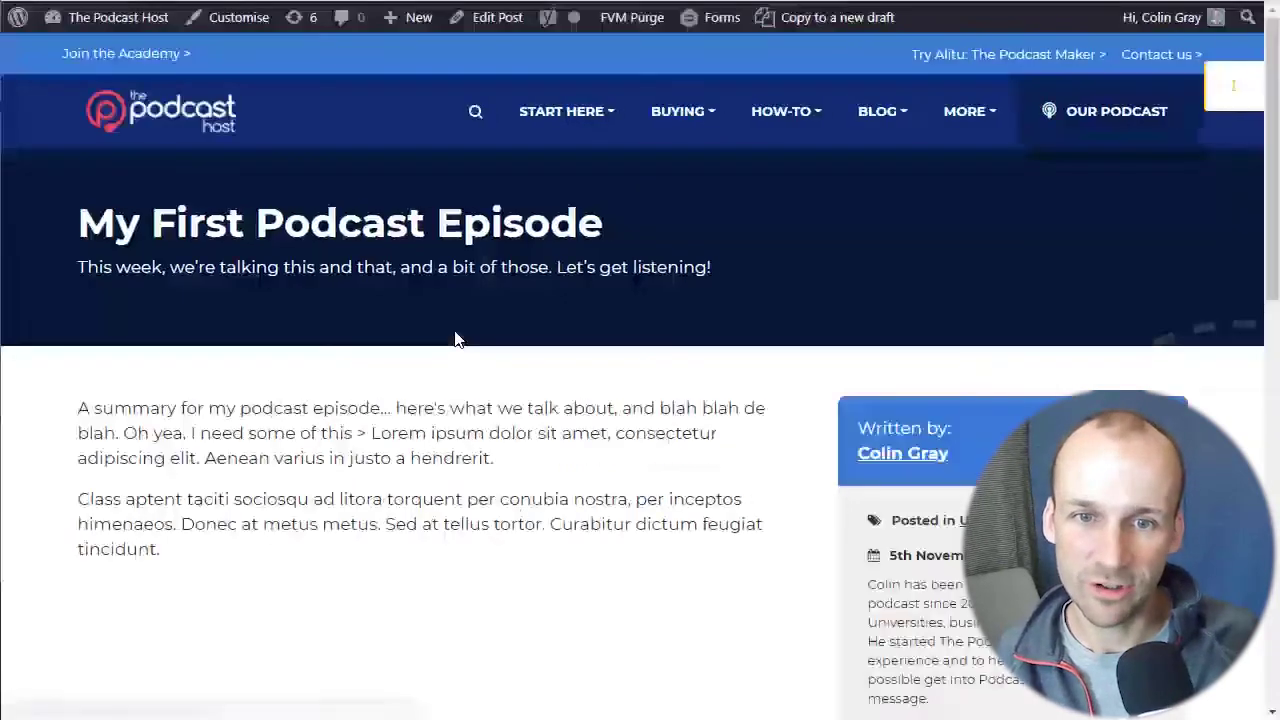
scroll(480, 391, "down", 2)
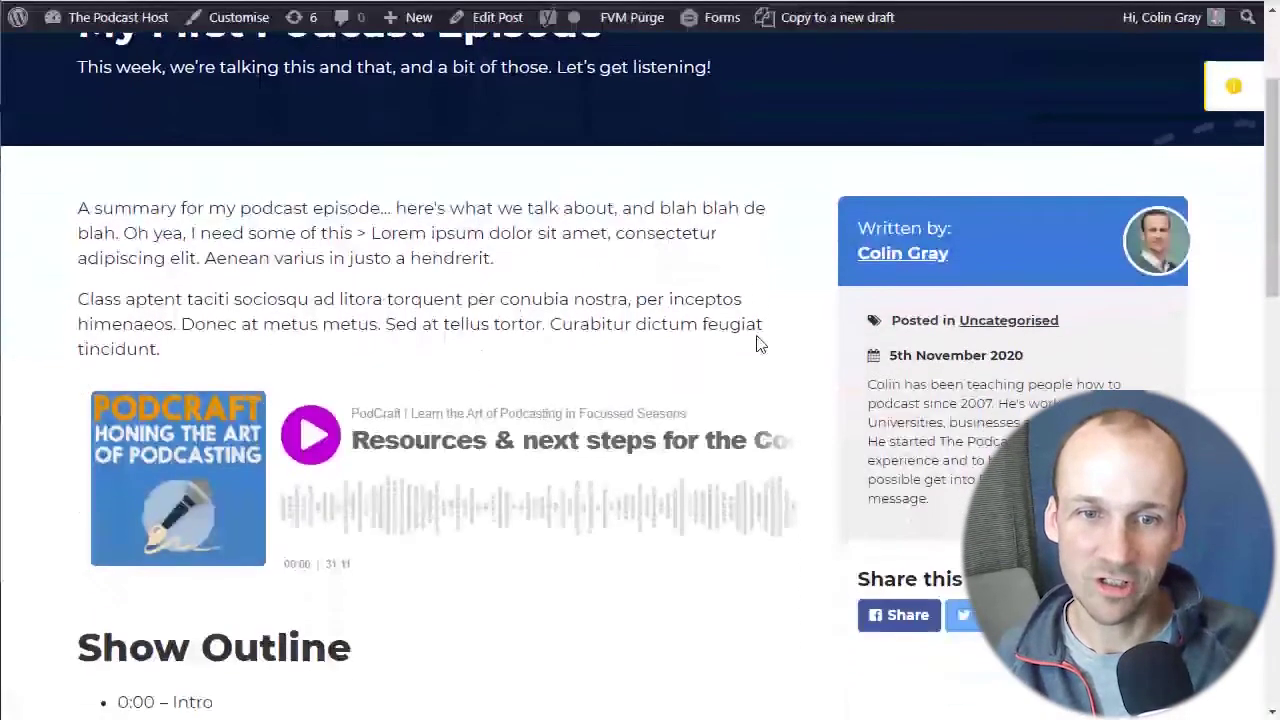
scroll(757, 344, "down", 1)
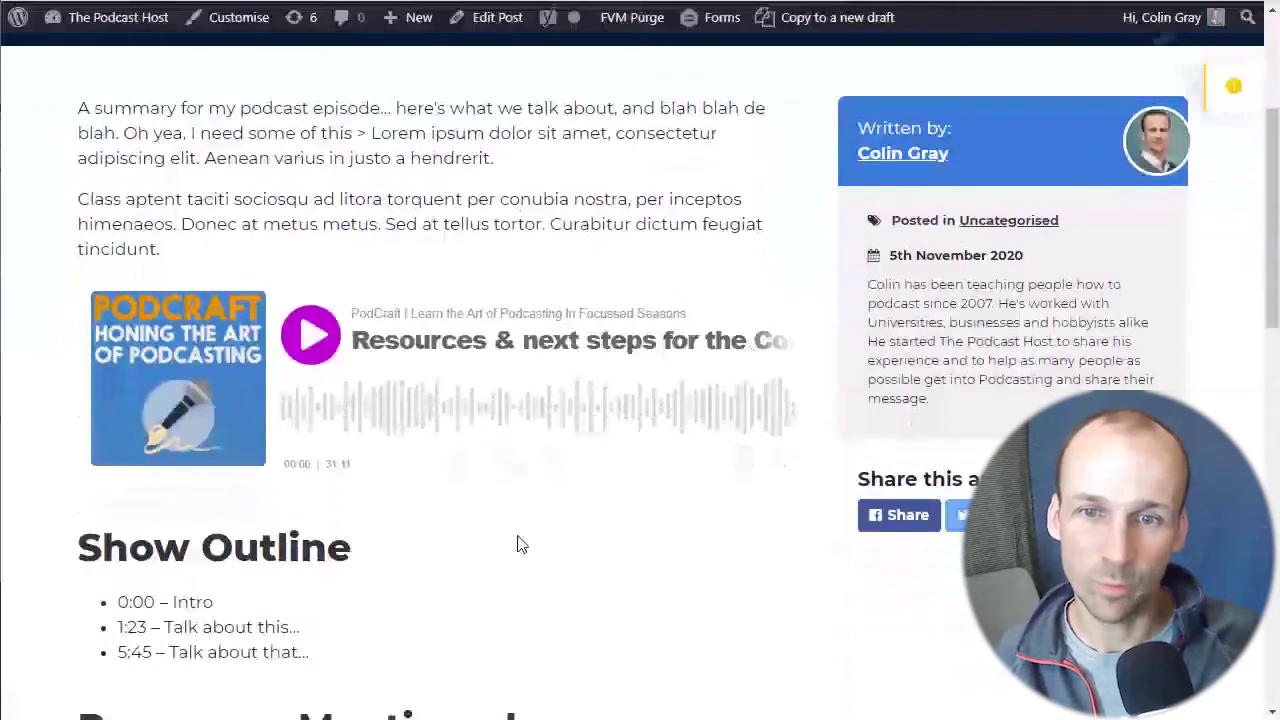
scroll(789, 491, "up", 3)
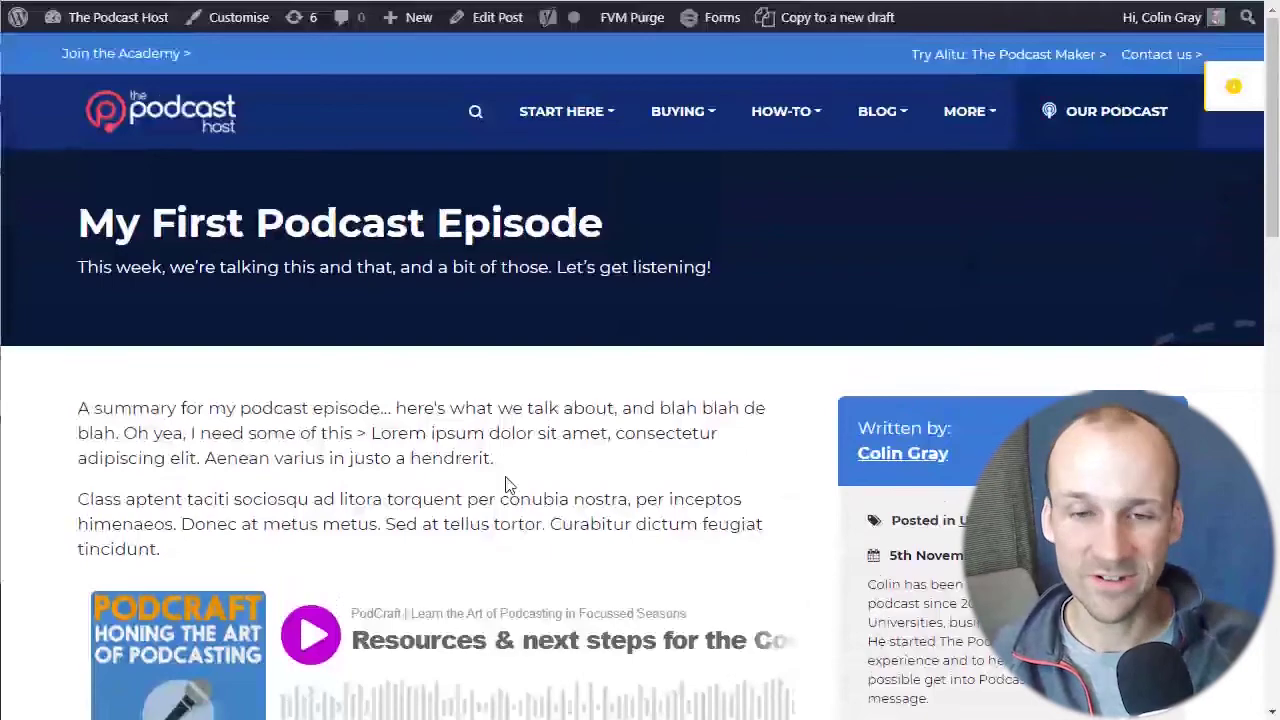
scroll(470, 470, "down", 1)
scroll(487, 477, "down", 4)
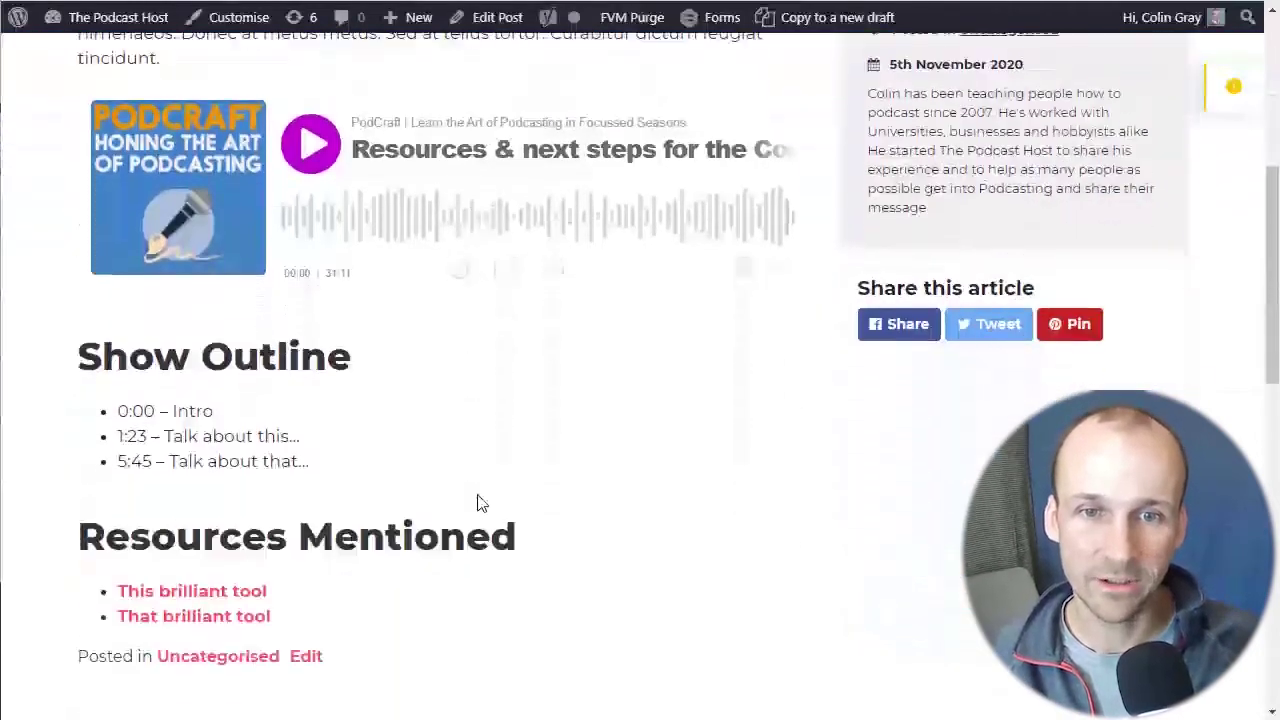
scroll(477, 504, "up", 3)
scroll(491, 410, "up", 3)
scroll(490, 415, "down", 2)
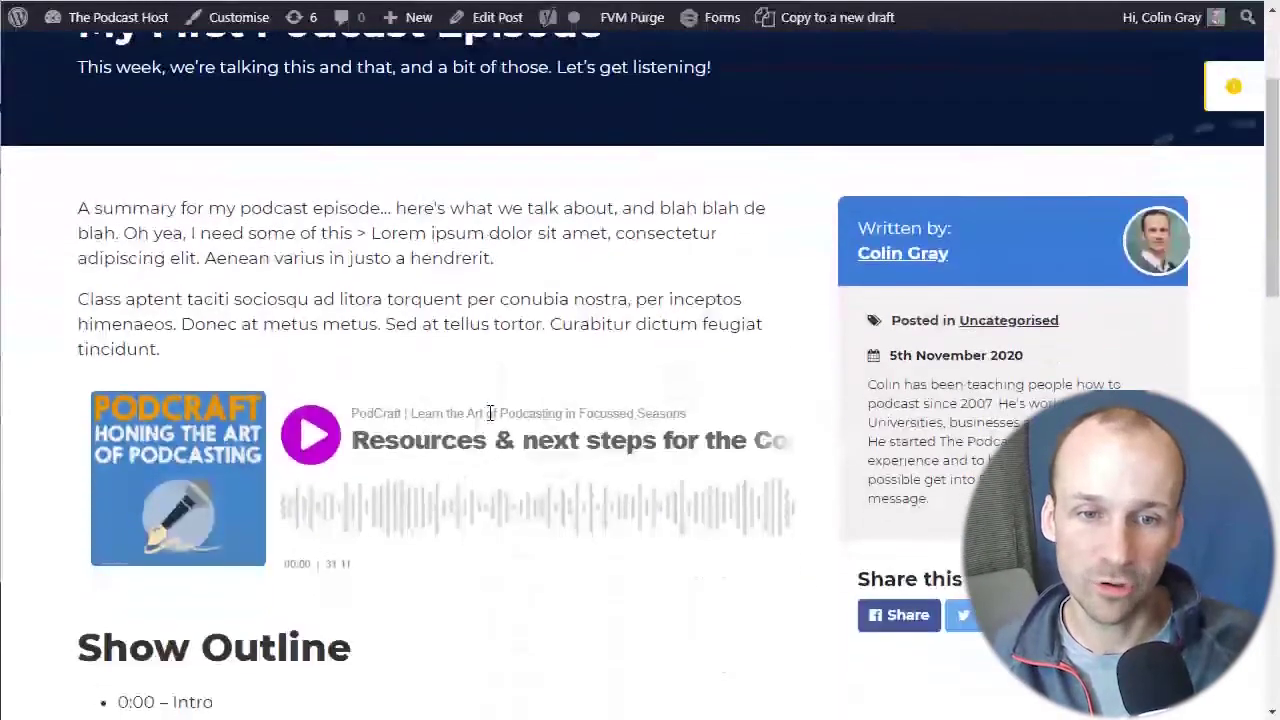
scroll(490, 413, "down", 2)
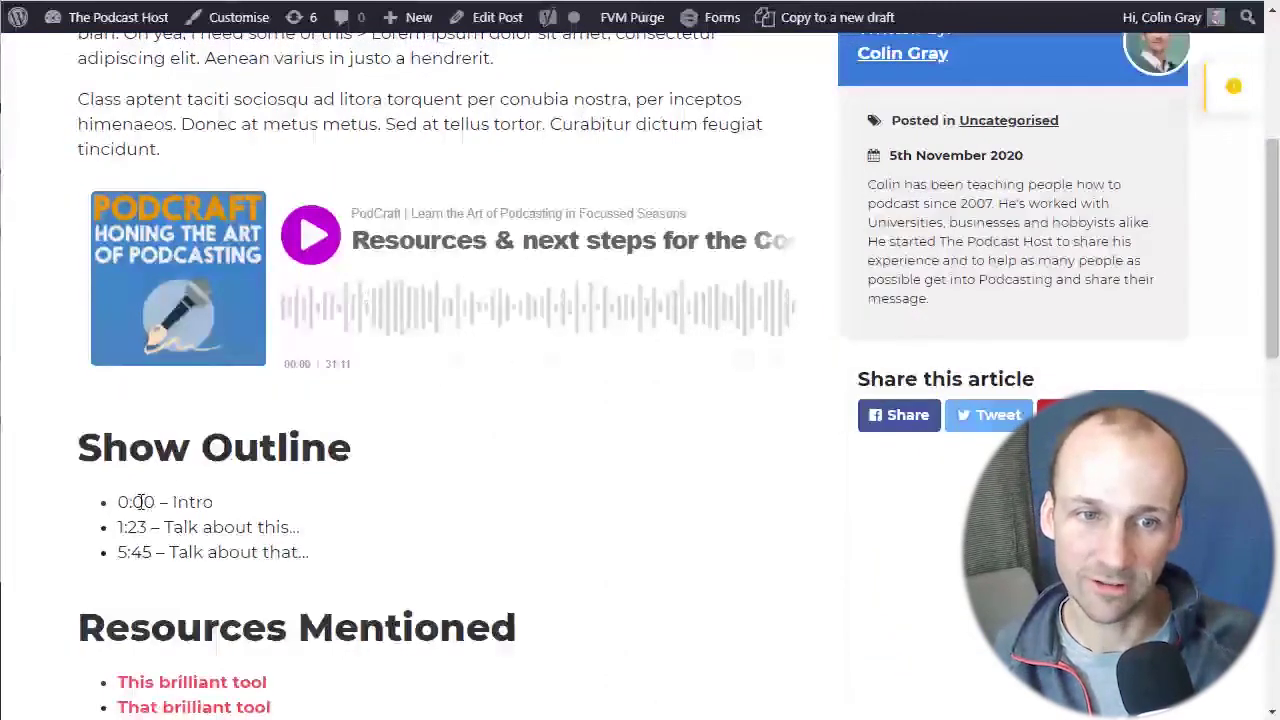
Step: Test the embedded player by playing and pausing the episode and jumping to different points along its waveform
left_click(314, 236)
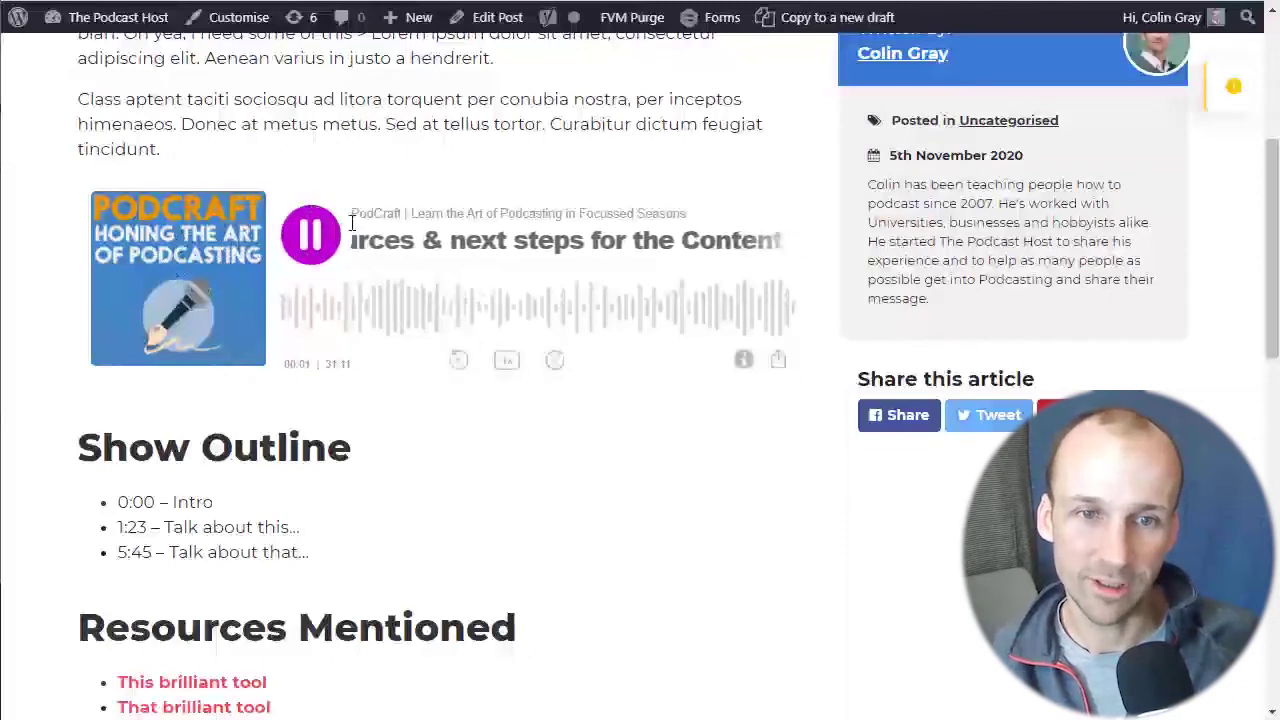
key("space")
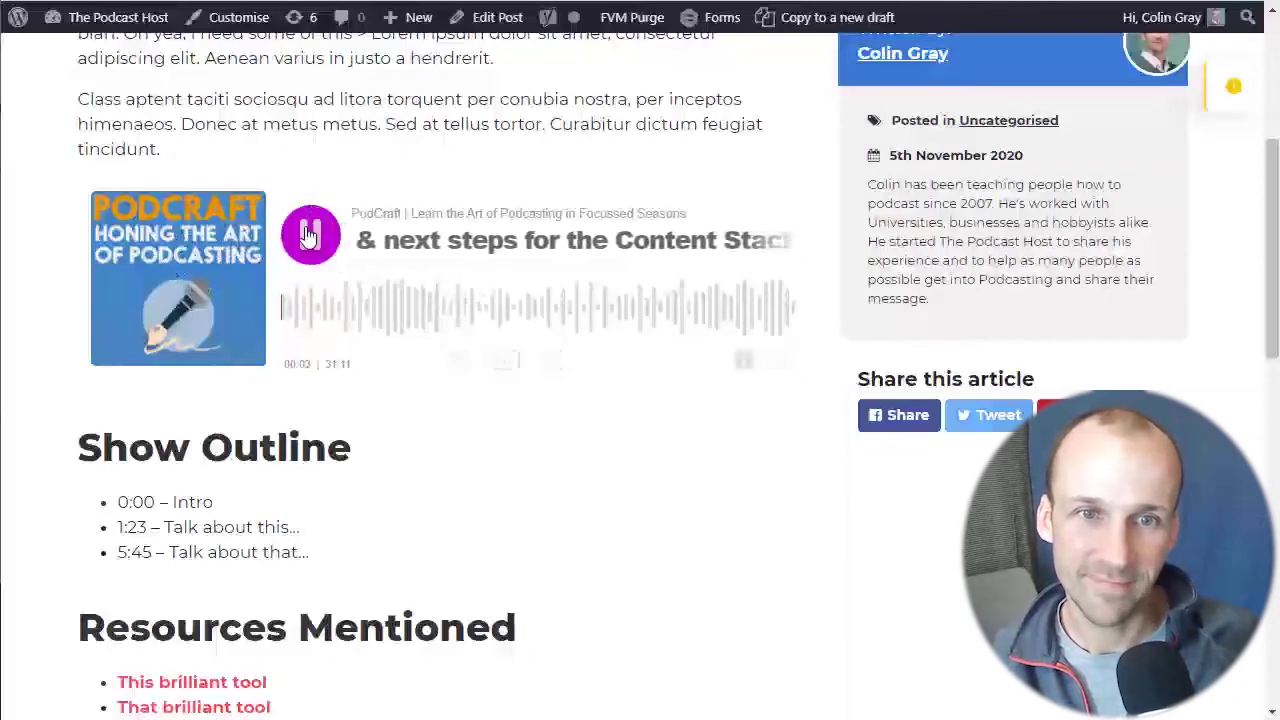
left_click_drag(377, 310, 540, 310)
left_click_drag(625, 313, 393, 313)
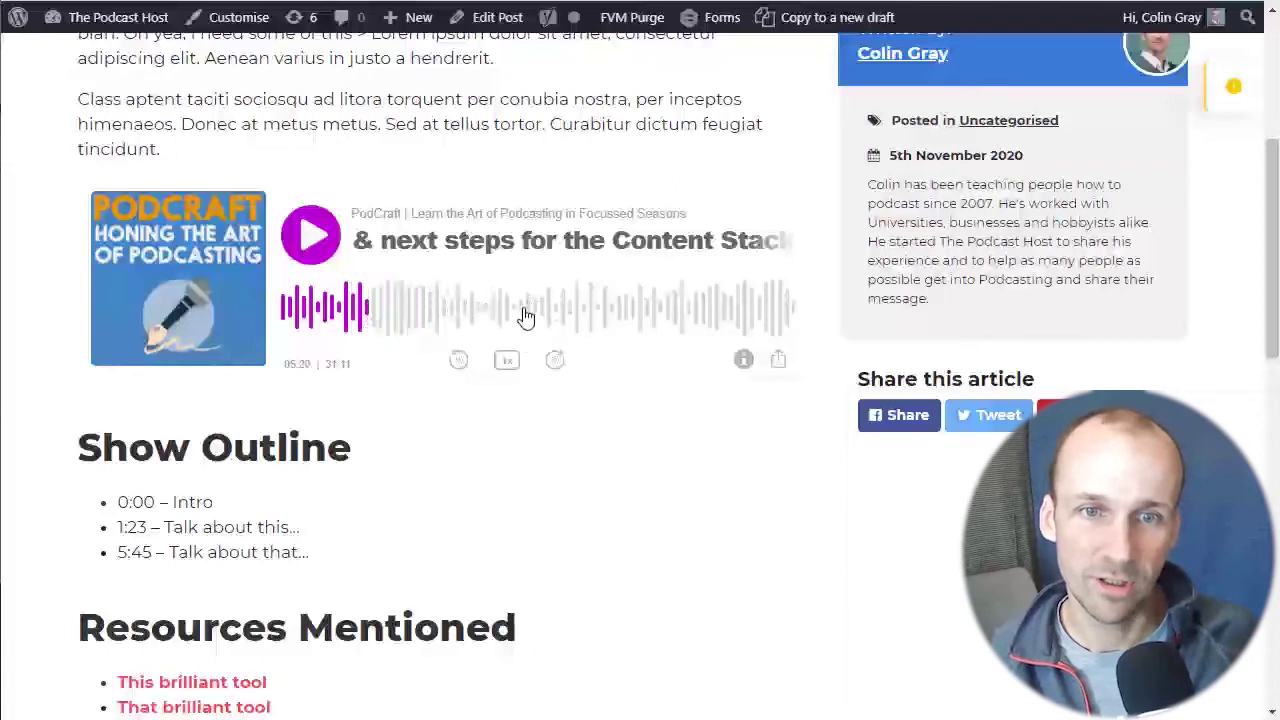
left_click(455, 315)
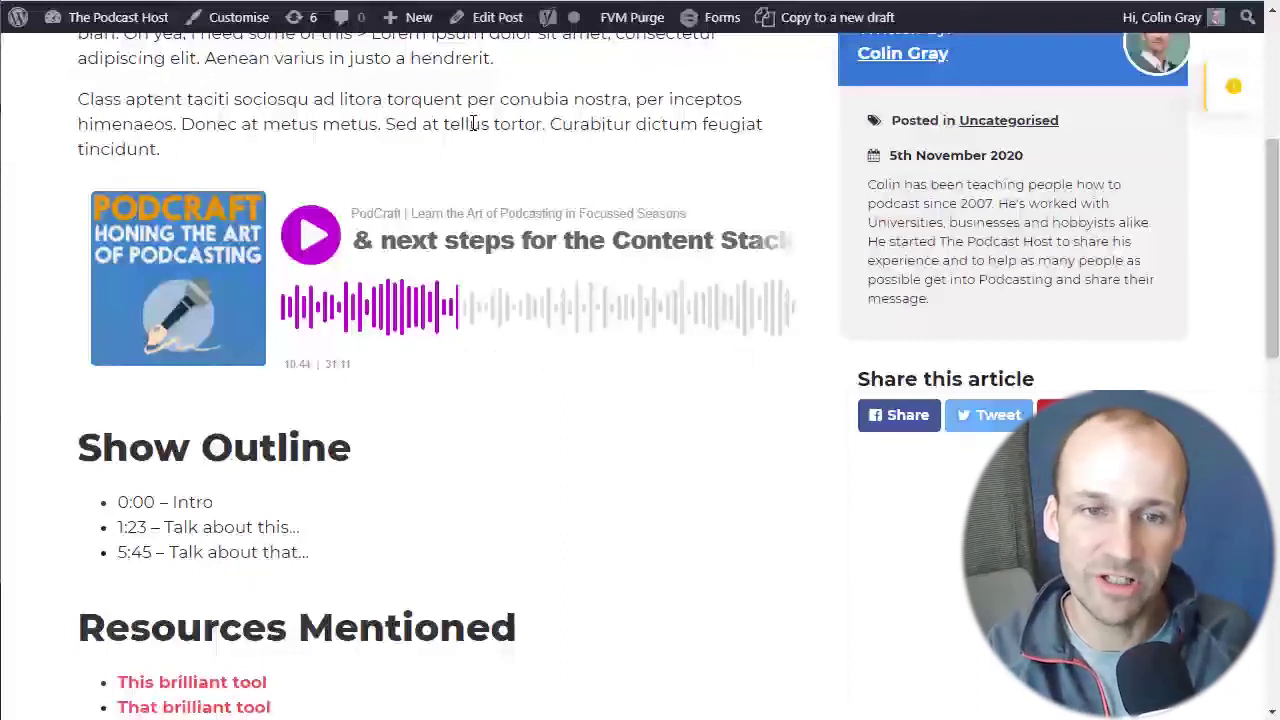
mouse_move(395, 335)
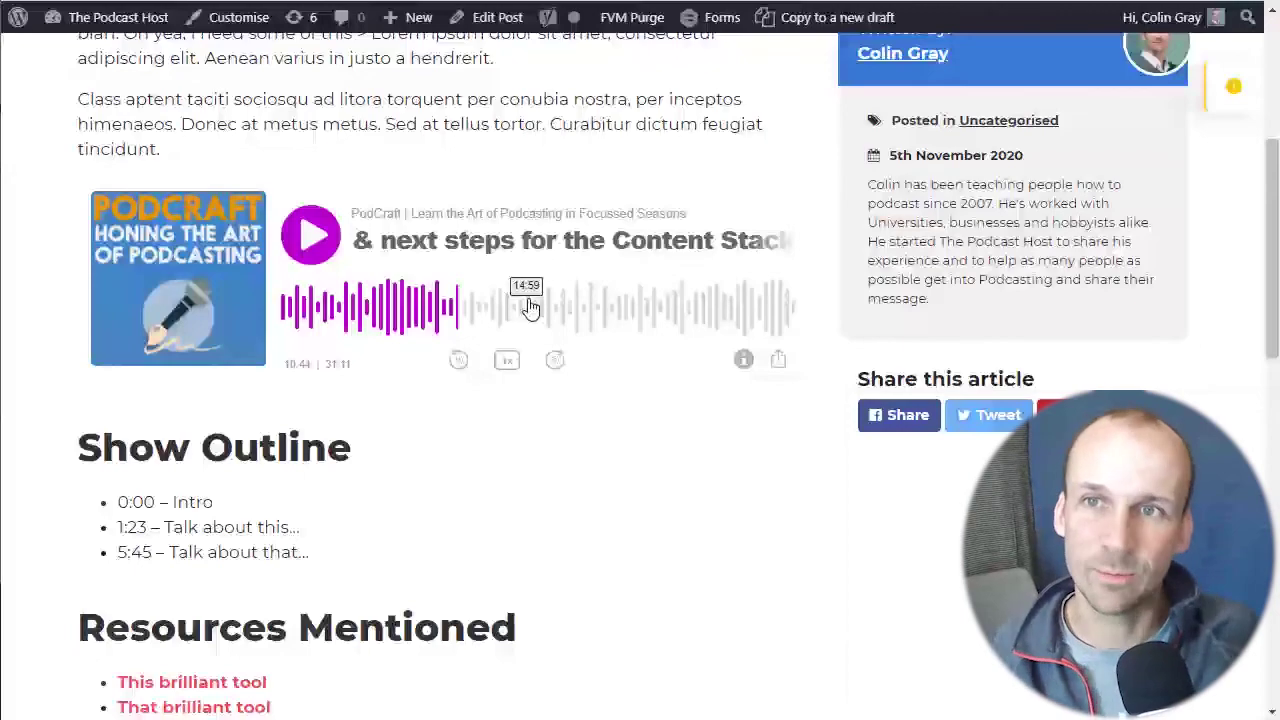
scroll(594, 600, "up", 3)
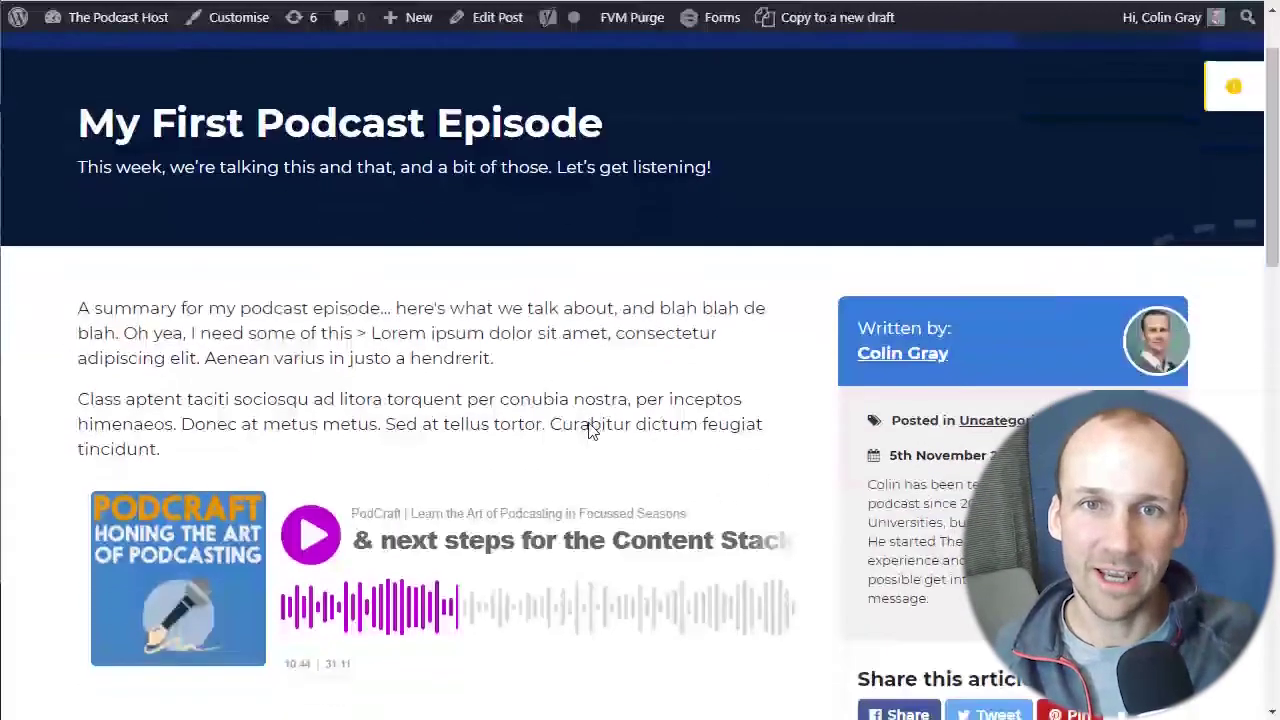
scroll(592, 430, "up", 1)
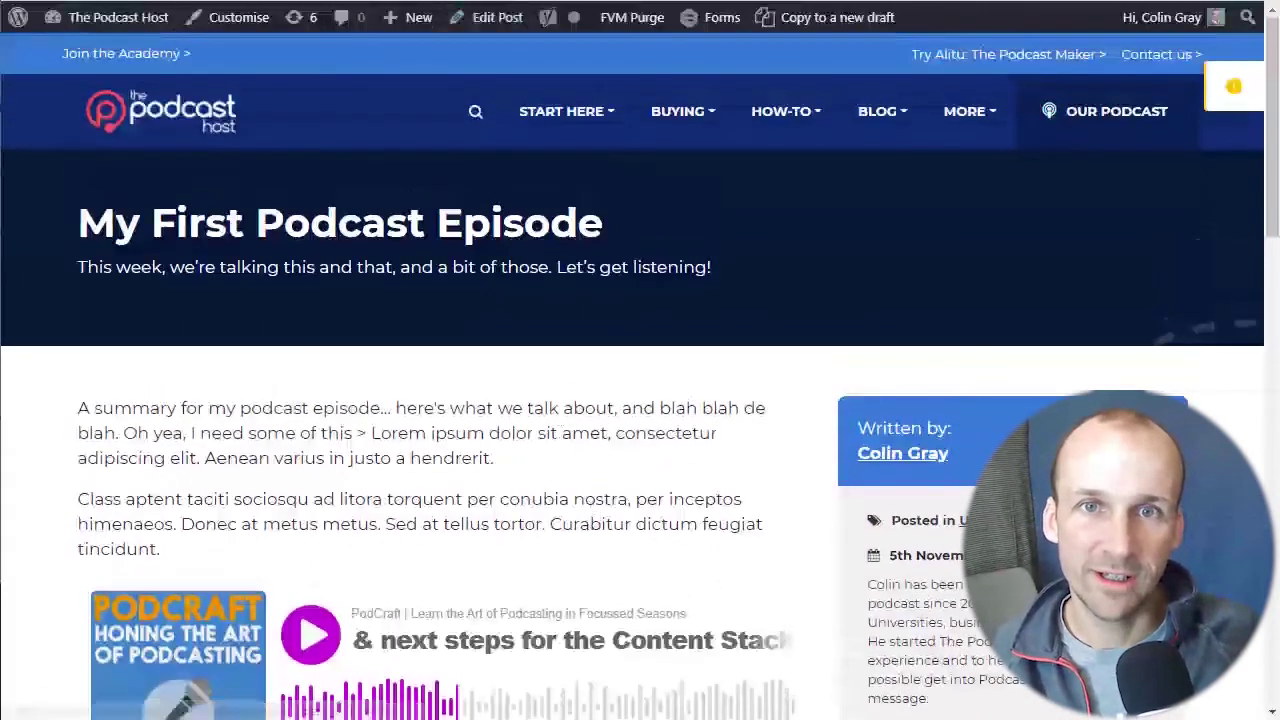
Step: Return to the post editor and delete the Buzzsprout embed code from the Custom HTML block
scroll(540, 300, "down", 2)
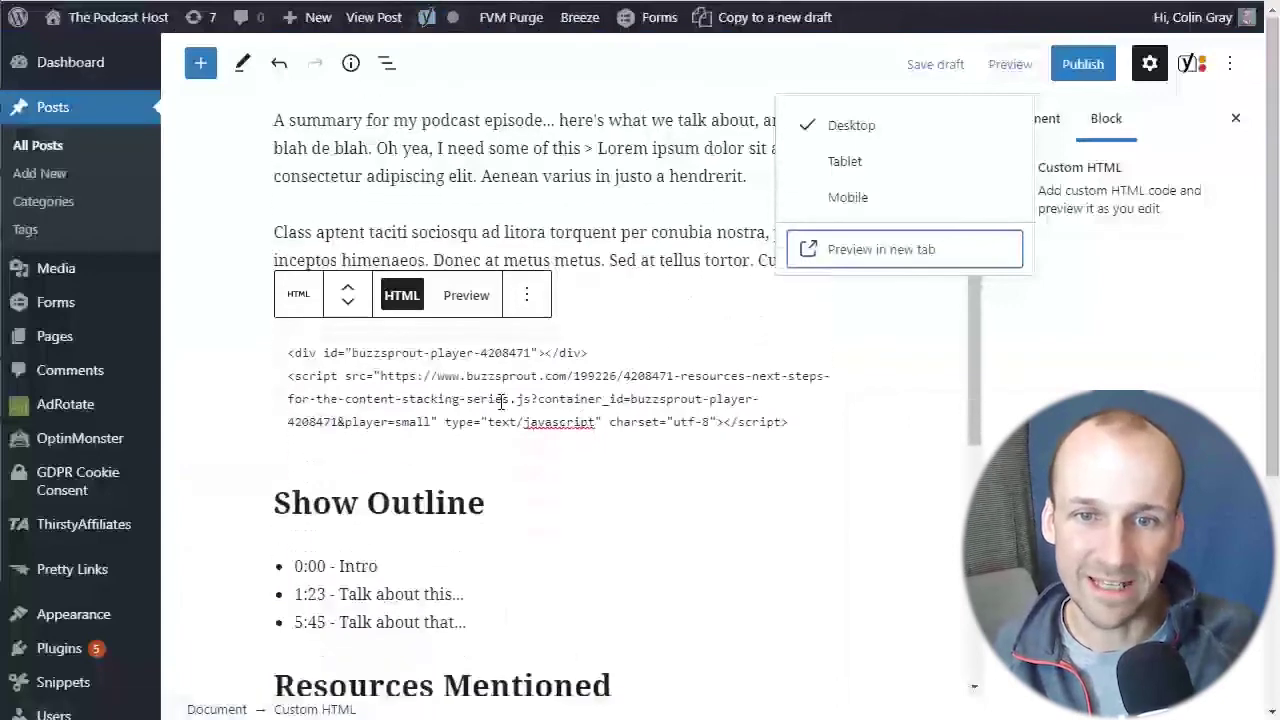
left_click(509, 403)
key("ctrl+a")
key("BackSpace")
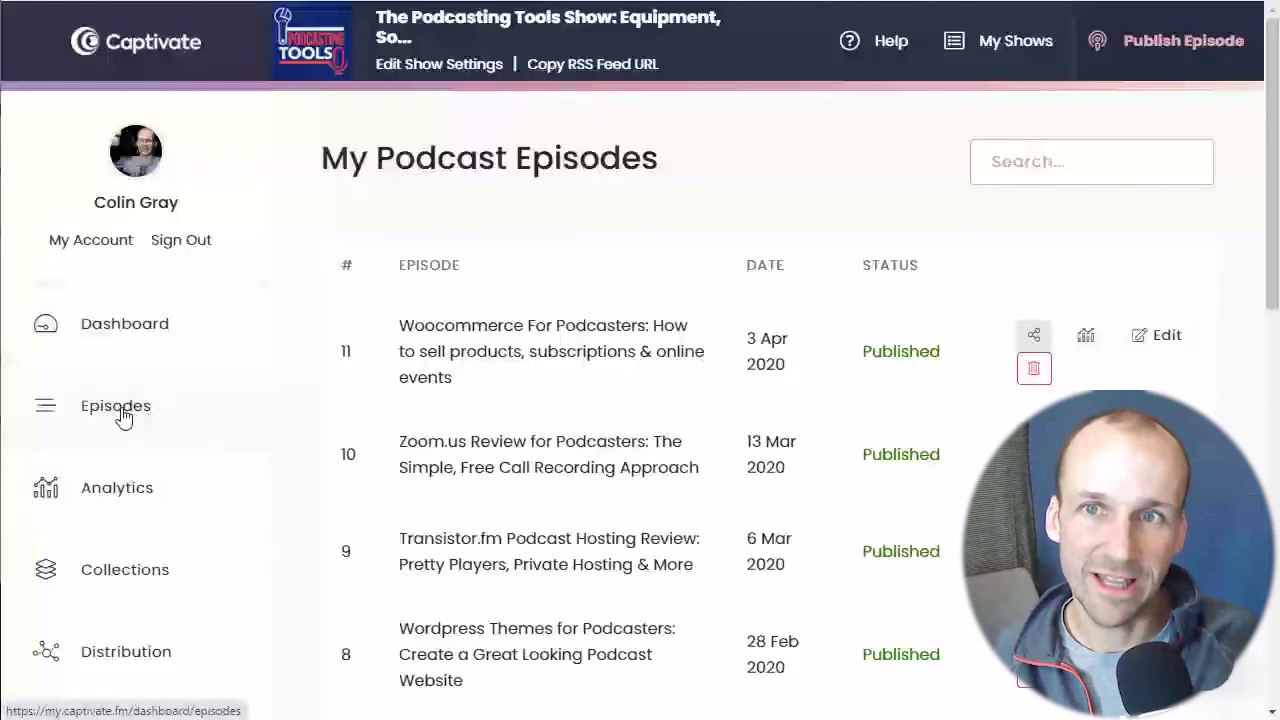
Step: Open the sharing options of Captivate episode 10, Zoom.us Review for Podcasters, and copy its website embed code
scroll(647, 548, "down", 1)
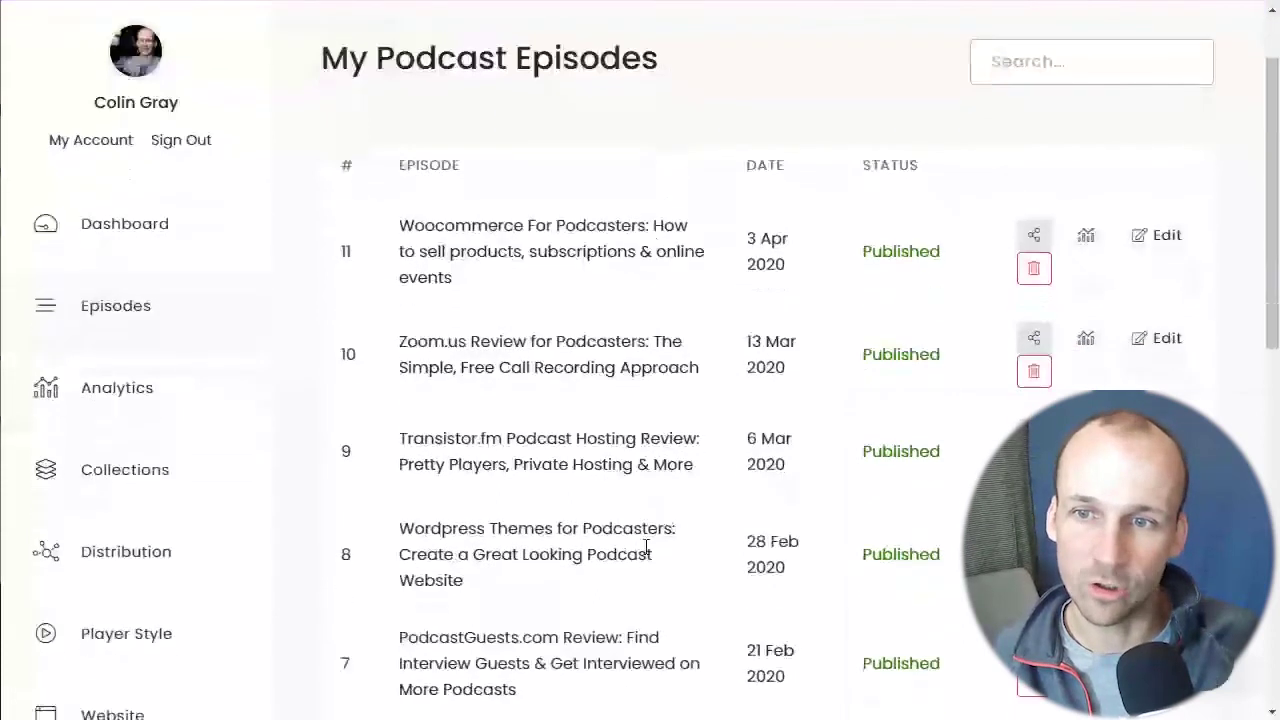
left_click(1033, 338)
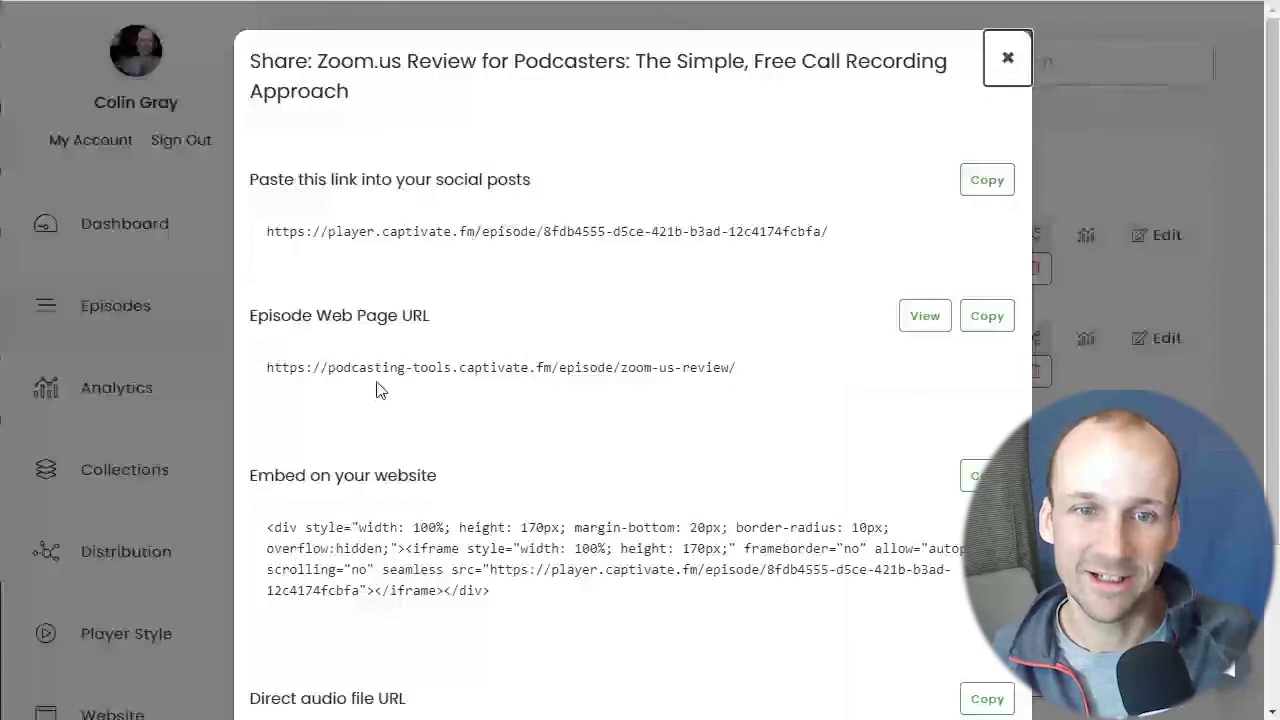
scroll(418, 484, "down", 2)
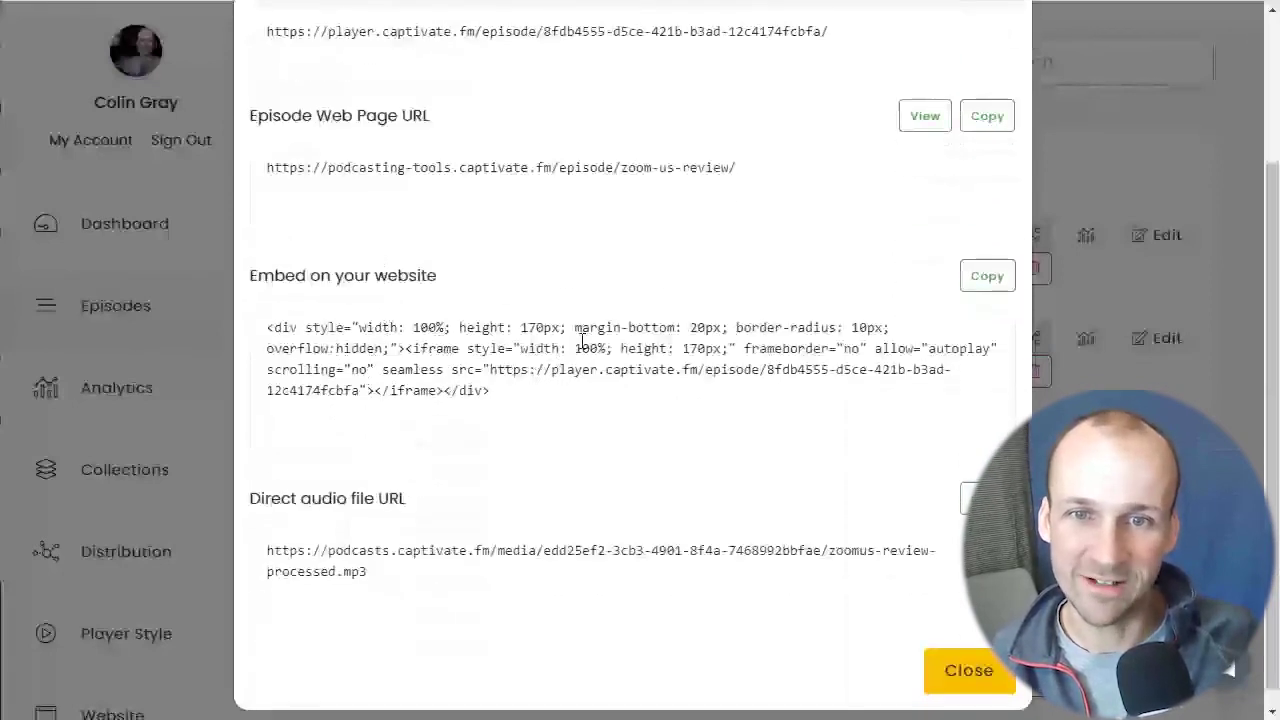
left_click(988, 278)
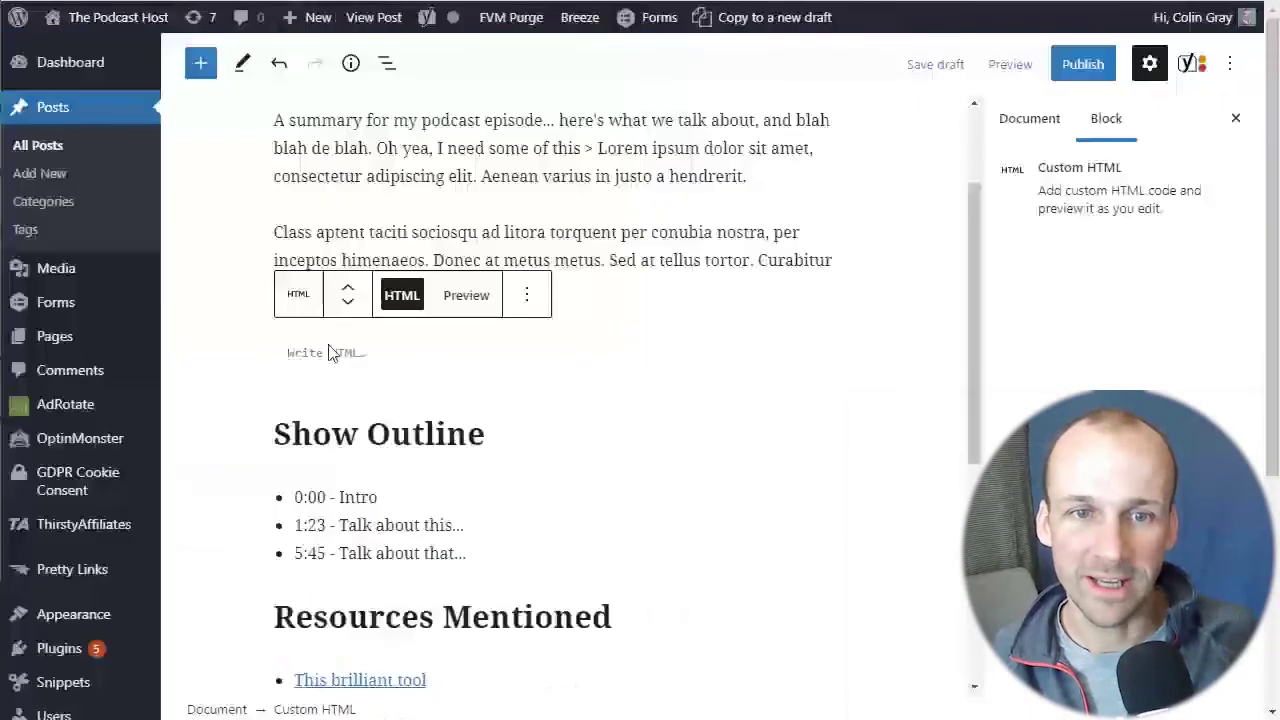
Step: Switch to the WordPress editor, paste the Captivate embed code into the empty Custom HTML block above Show Outline, and preview the post in a new tab
right_click(314, 350)
left_click(423, 490)
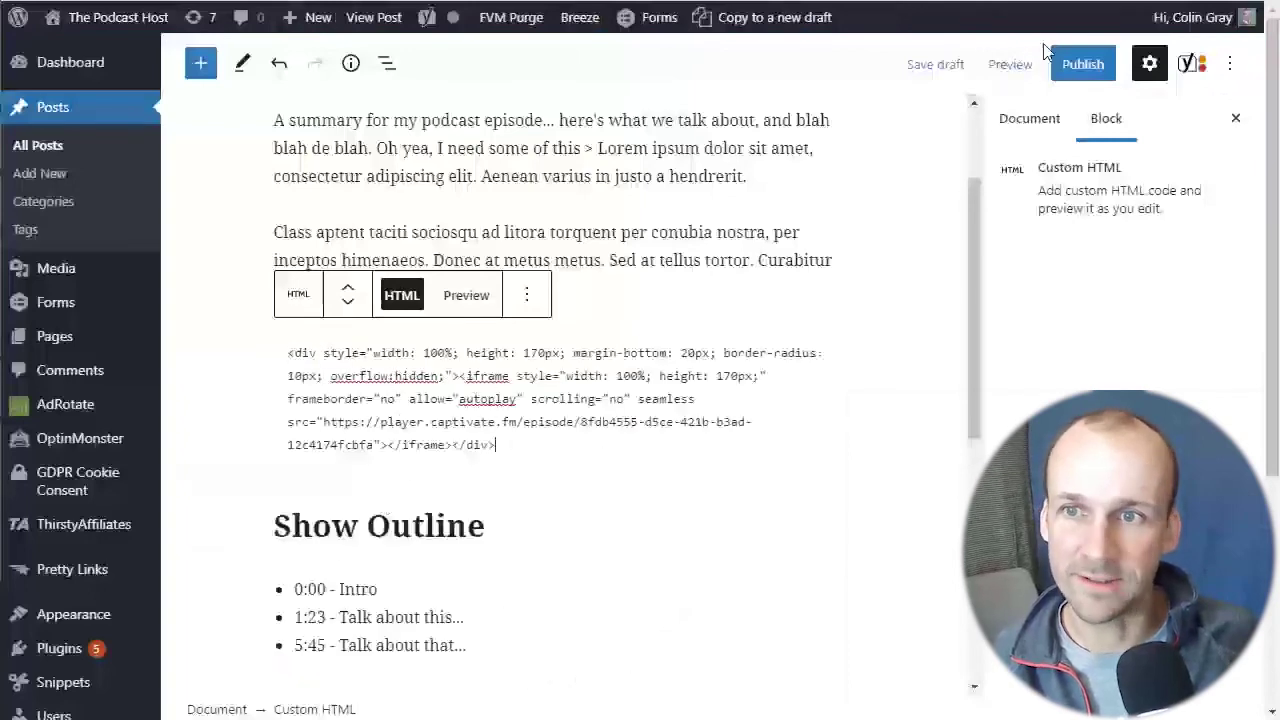
left_click(1010, 64)
left_click(860, 247)
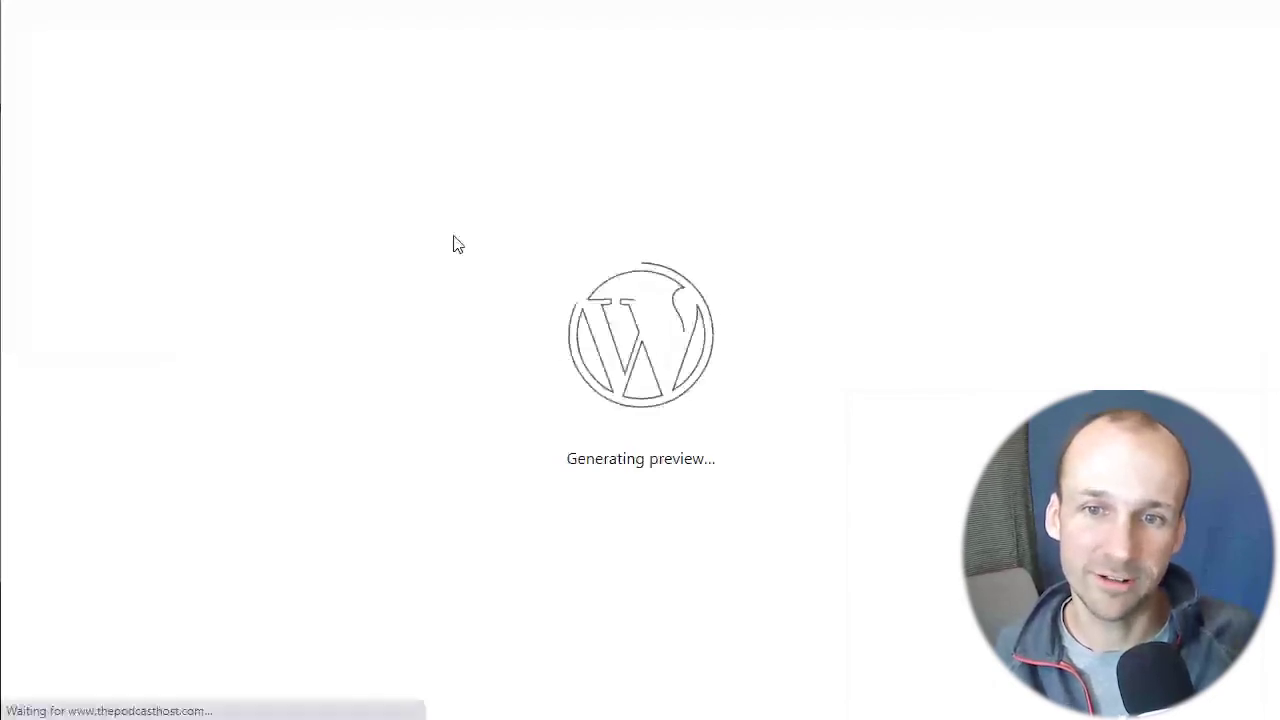
scroll(713, 240, "down", 3)
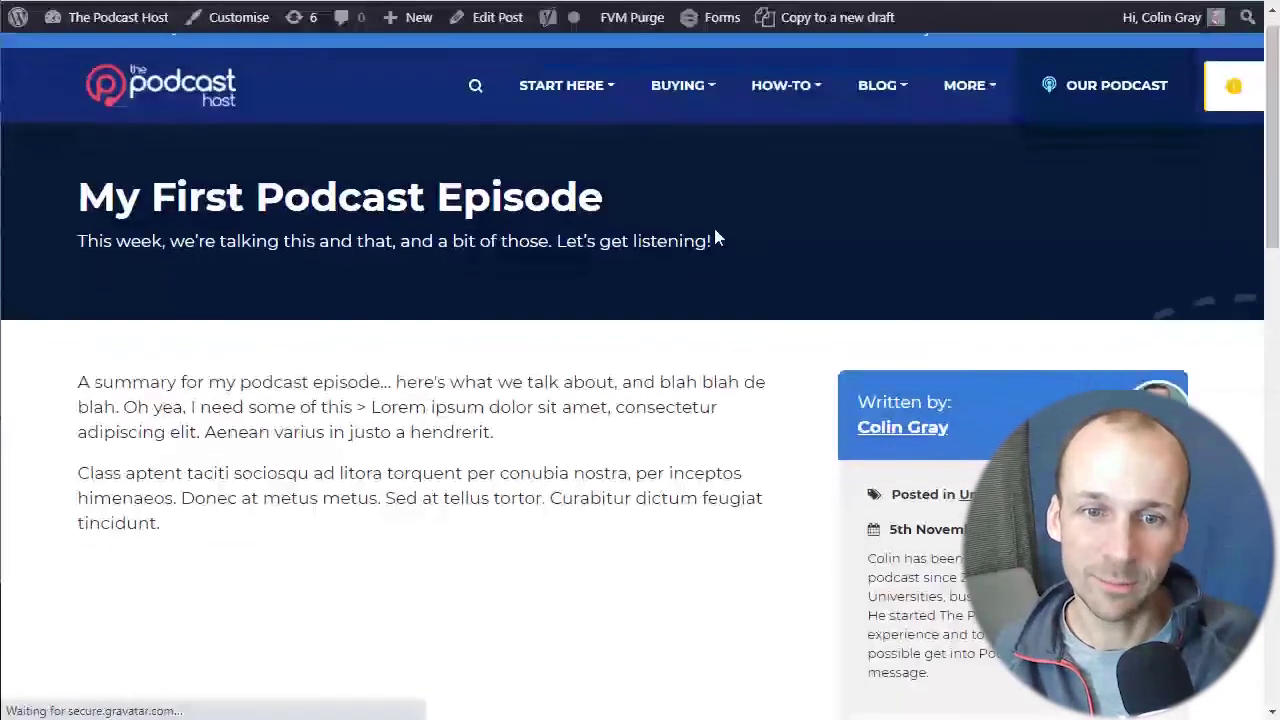